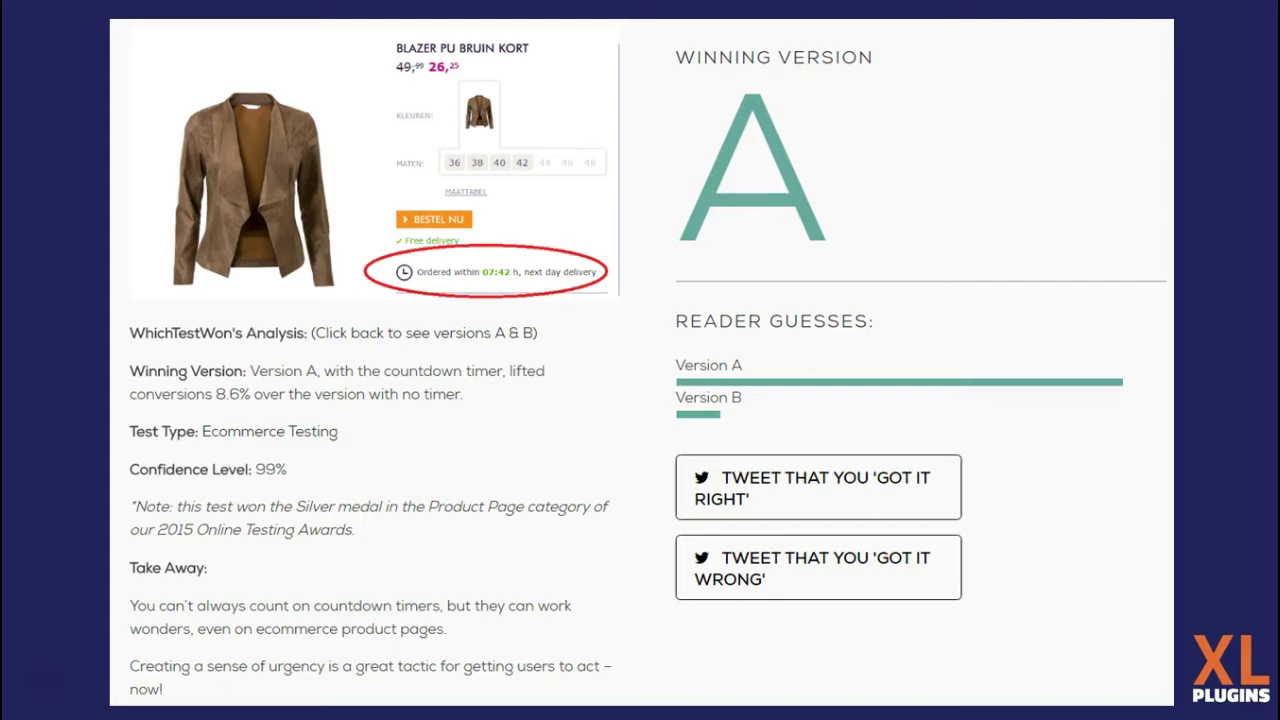
# - On the Use Case 7 product page, show Finale's campaign details, revealing running campaign 523
pyautogui.press('Left')
pyautogui.press('Left')
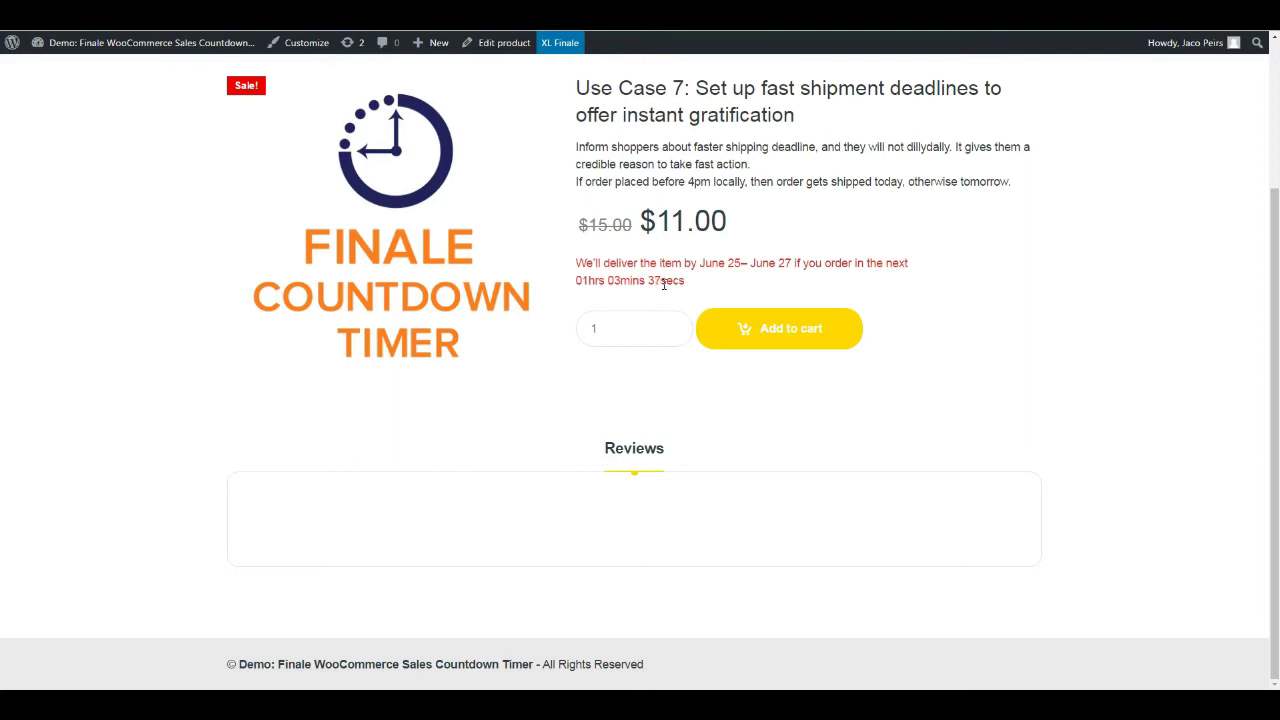
pyautogui.click(651, 283)
pyautogui.moveTo(556, 43)
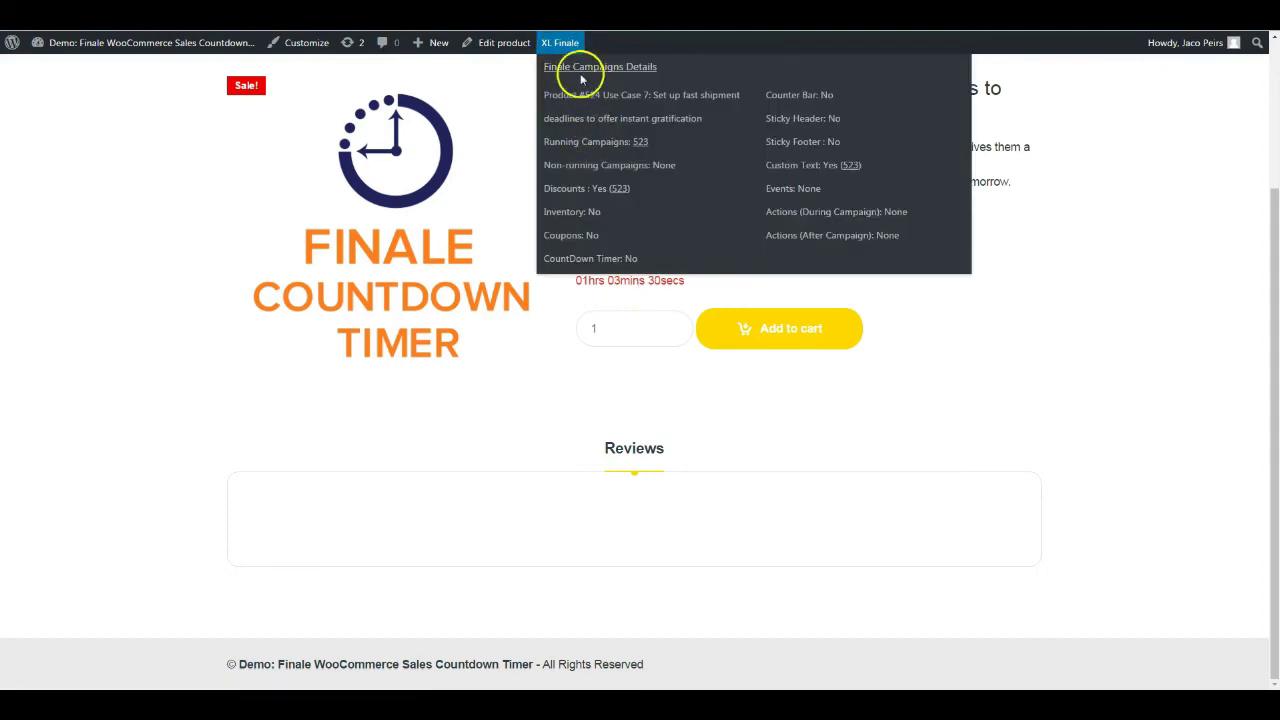
# - Open running campaign 523, 'Case7: Set up Fast Shipment Deadline', in a new tab for editing
pyautogui.rightClick(640, 142)
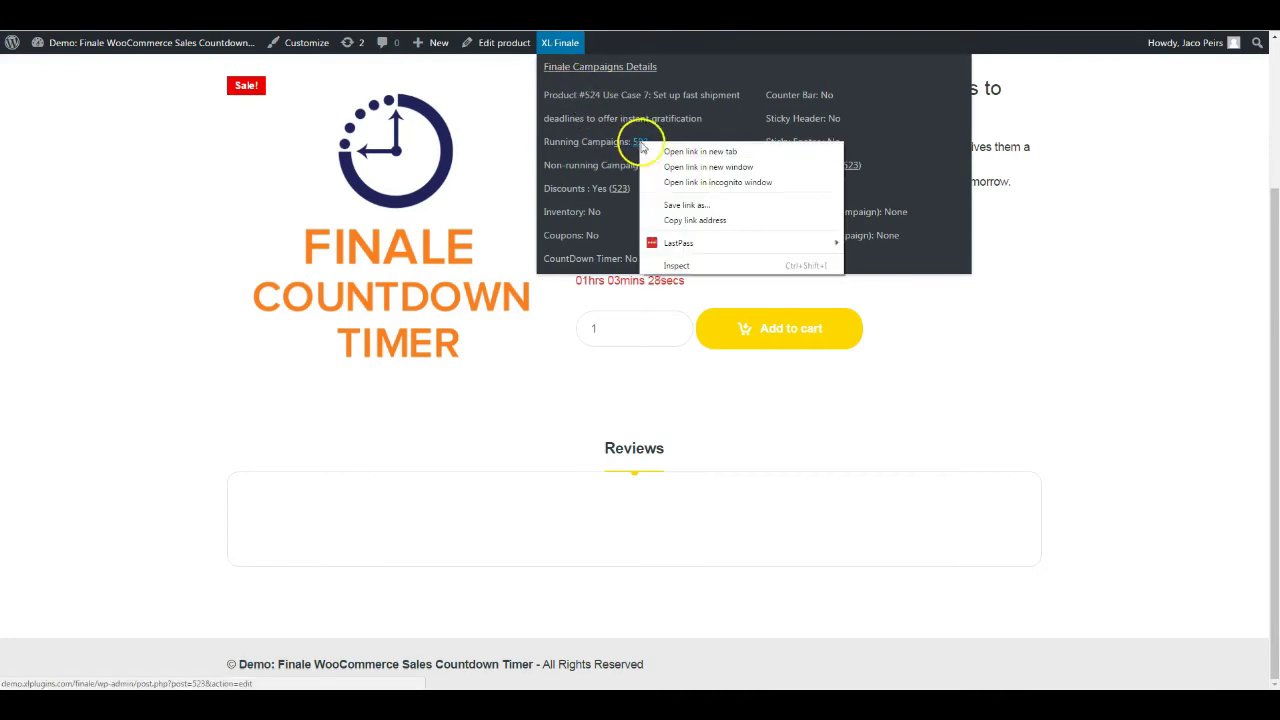
pyautogui.click(650, 151)
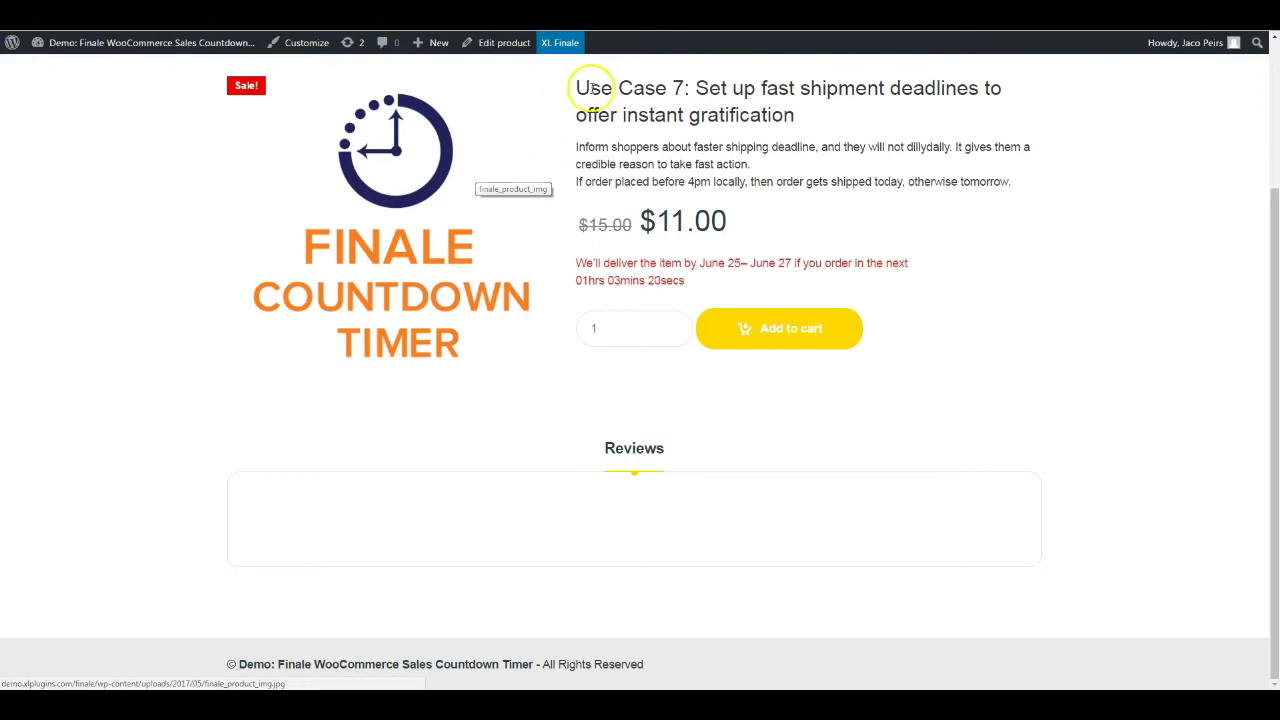
pyautogui.moveTo(561, 60)
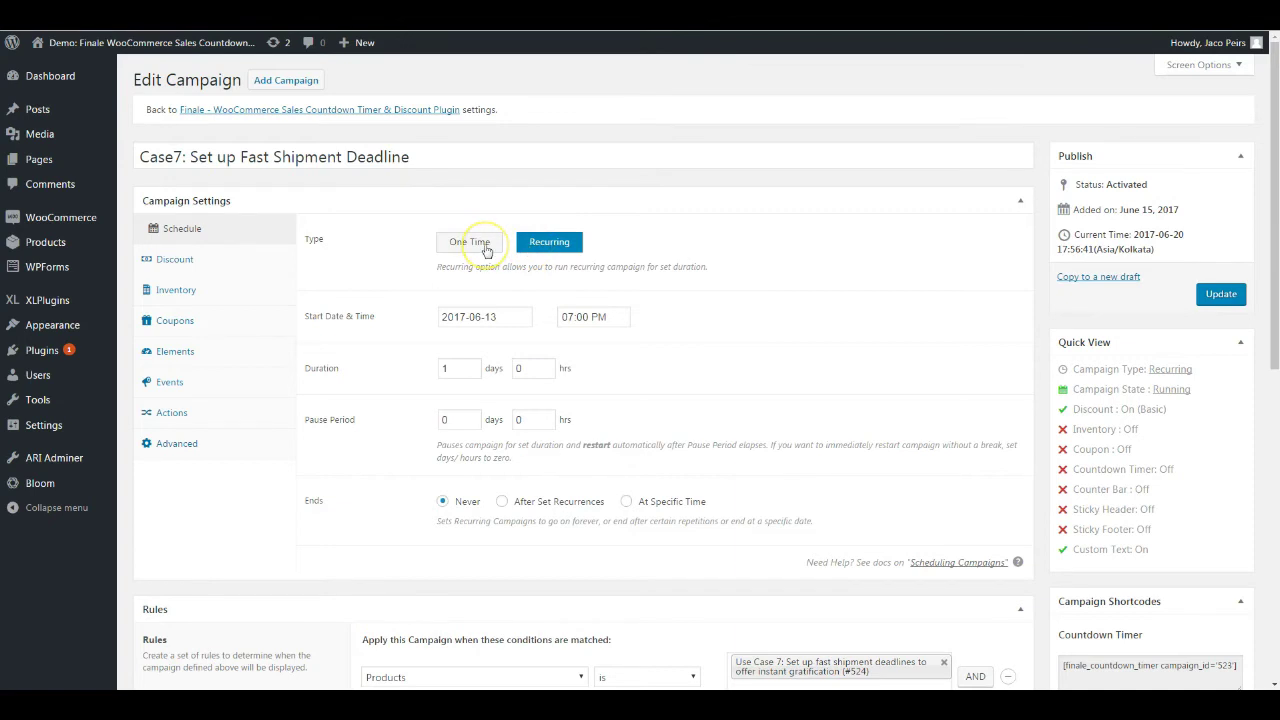
pyautogui.scroll(-1, 487, 250)
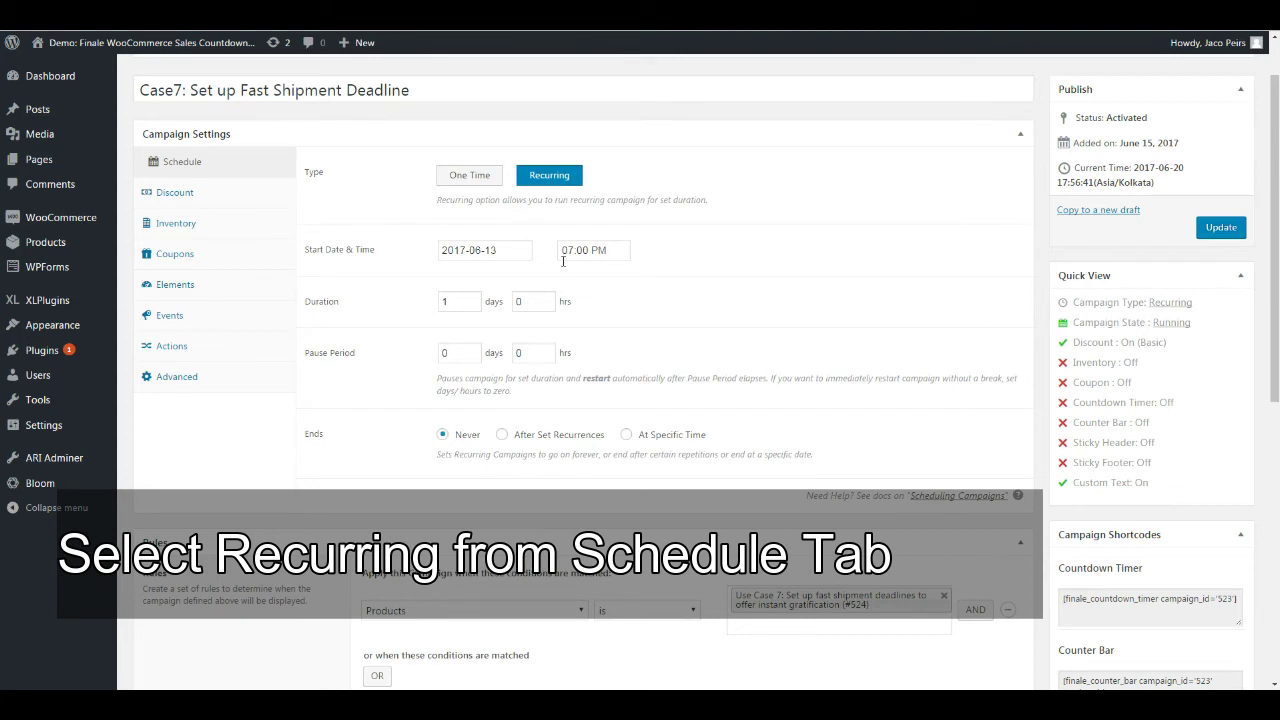
pyautogui.click(568, 183)
pyautogui.click(471, 251)
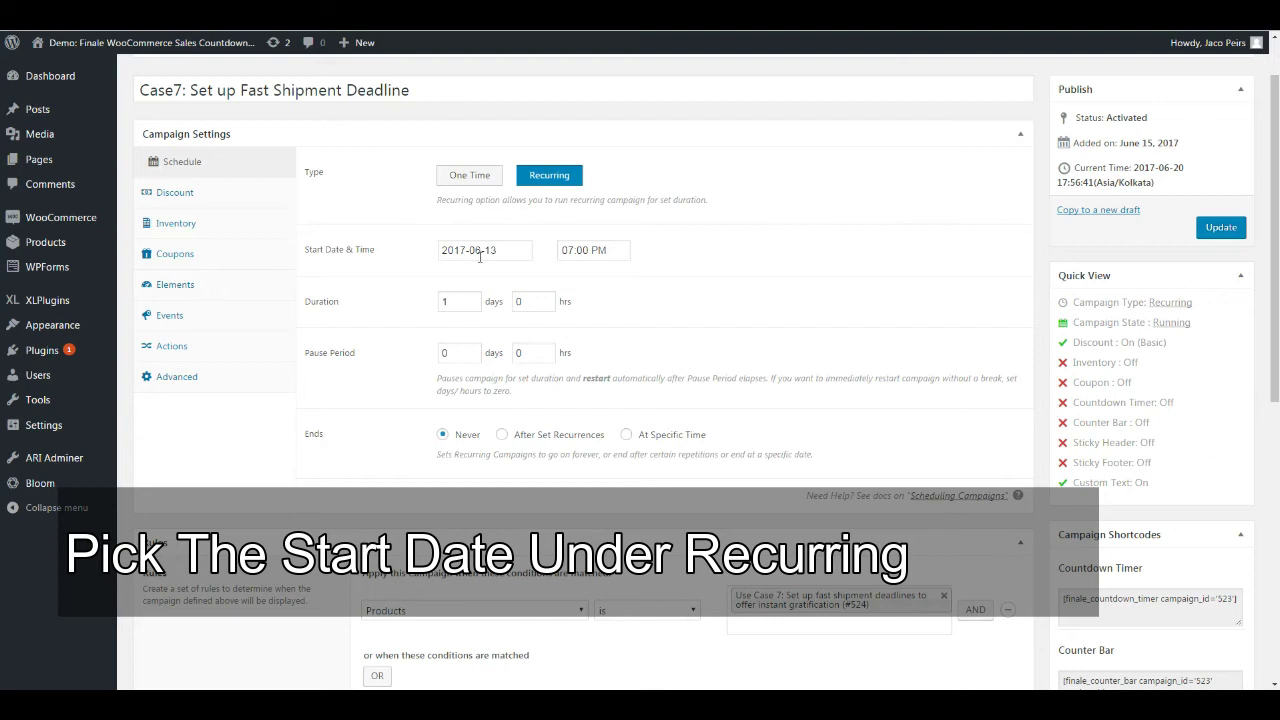
pyautogui.click(585, 257)
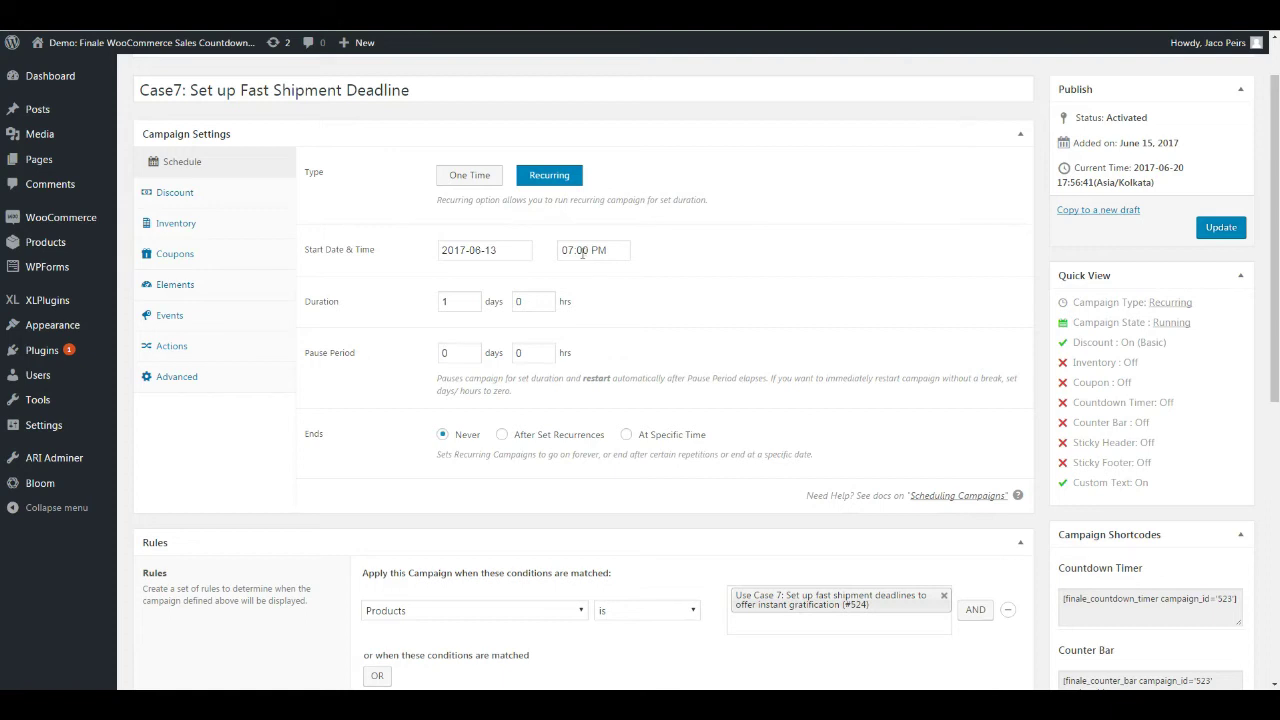
pyautogui.click(585, 252)
pyautogui.click(628, 229)
pyautogui.click(597, 244)
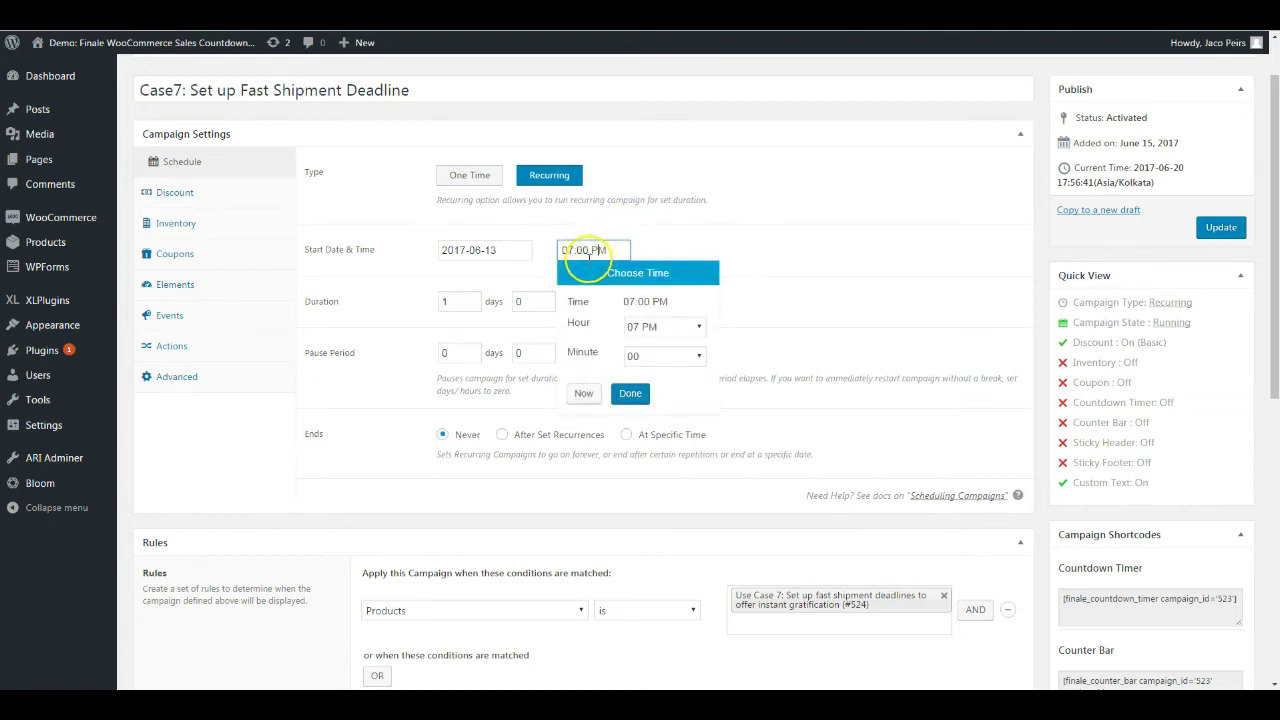
pyautogui.click(670, 243)
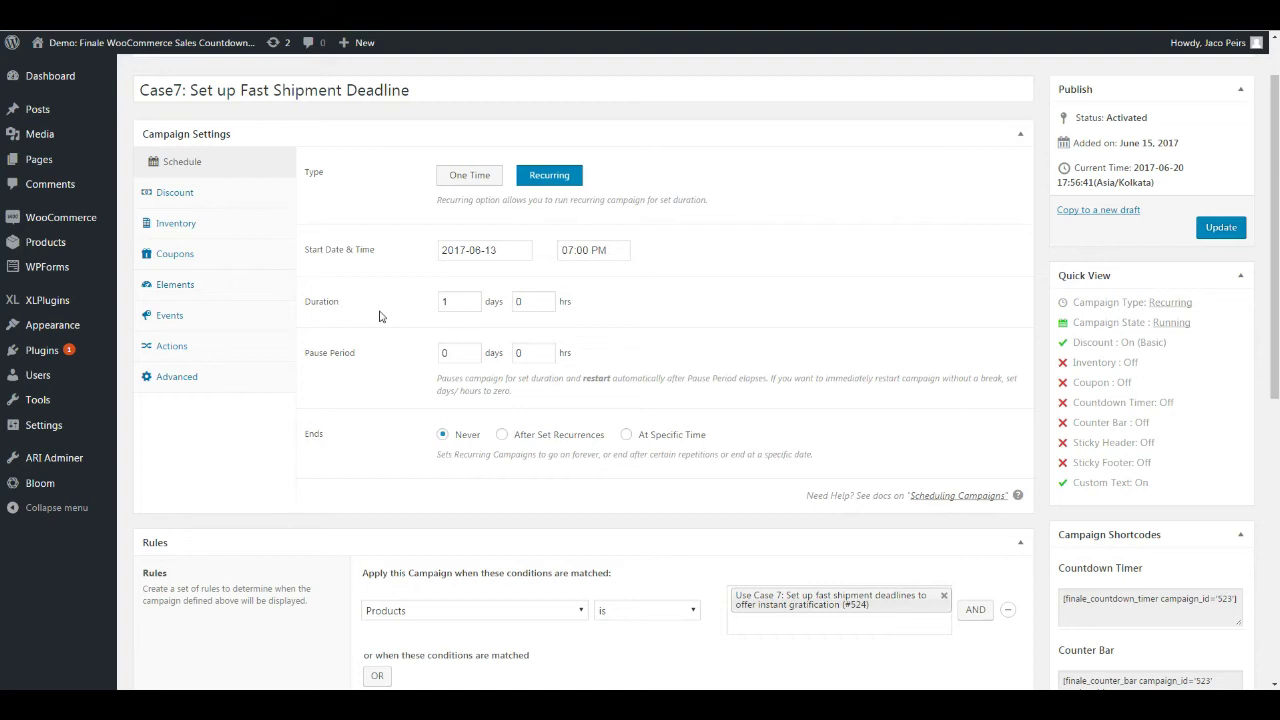
pyautogui.click(422, 358)
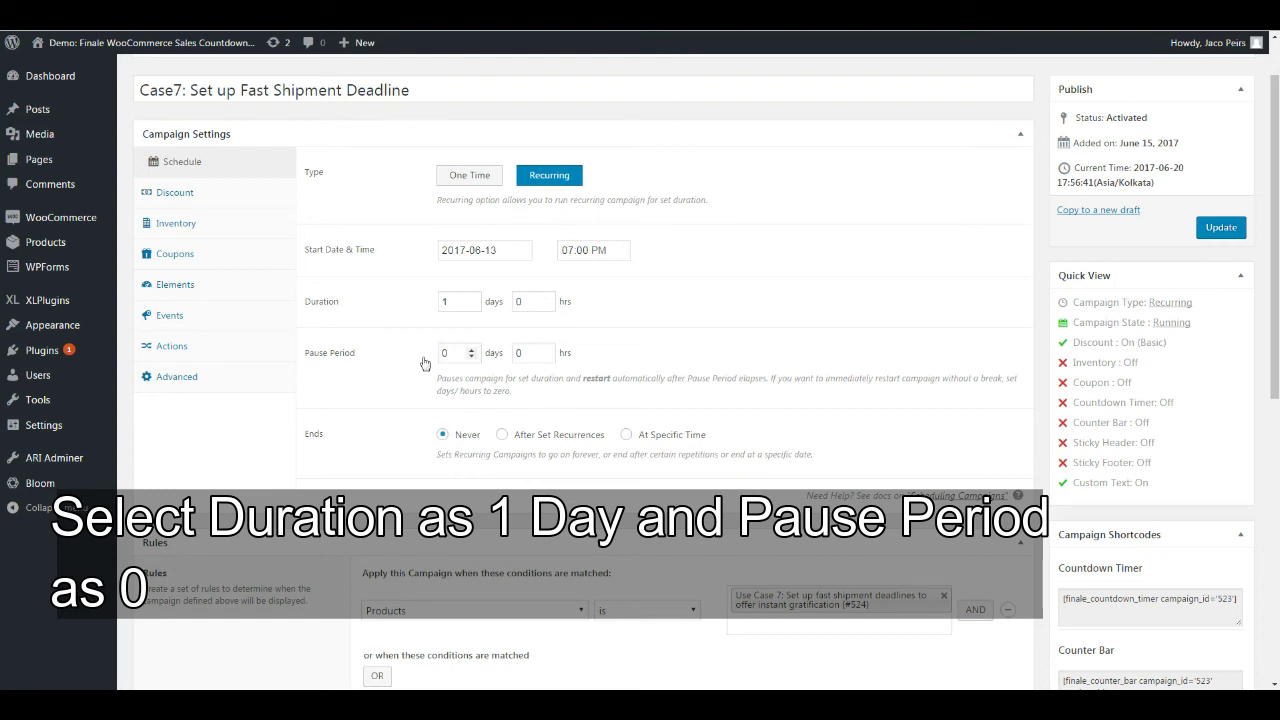
pyautogui.click(446, 320)
pyautogui.click(297, 251)
pyautogui.moveTo(343, 437); pyautogui.dragTo(404, 445)
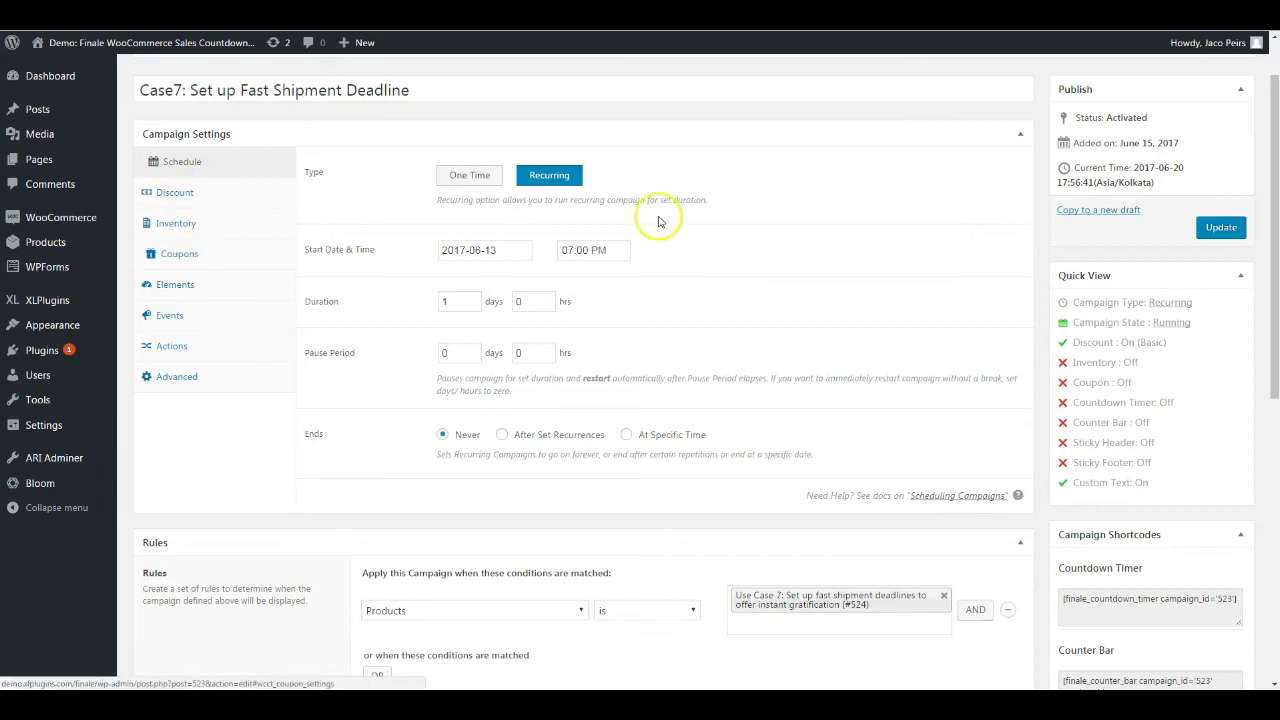
# - Switch to the campaign's Elements settings and scroll down to the Custom Text section
pyautogui.click(182, 283)
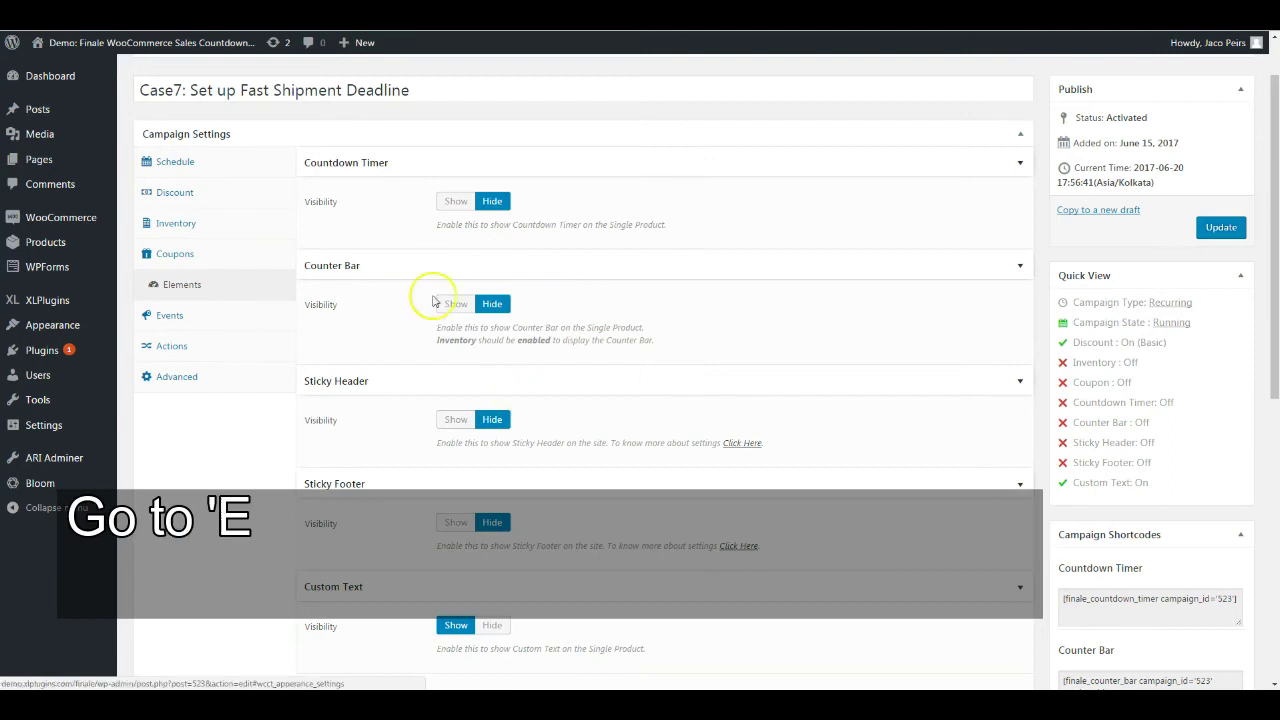
pyautogui.scroll(-3, 497, 395)
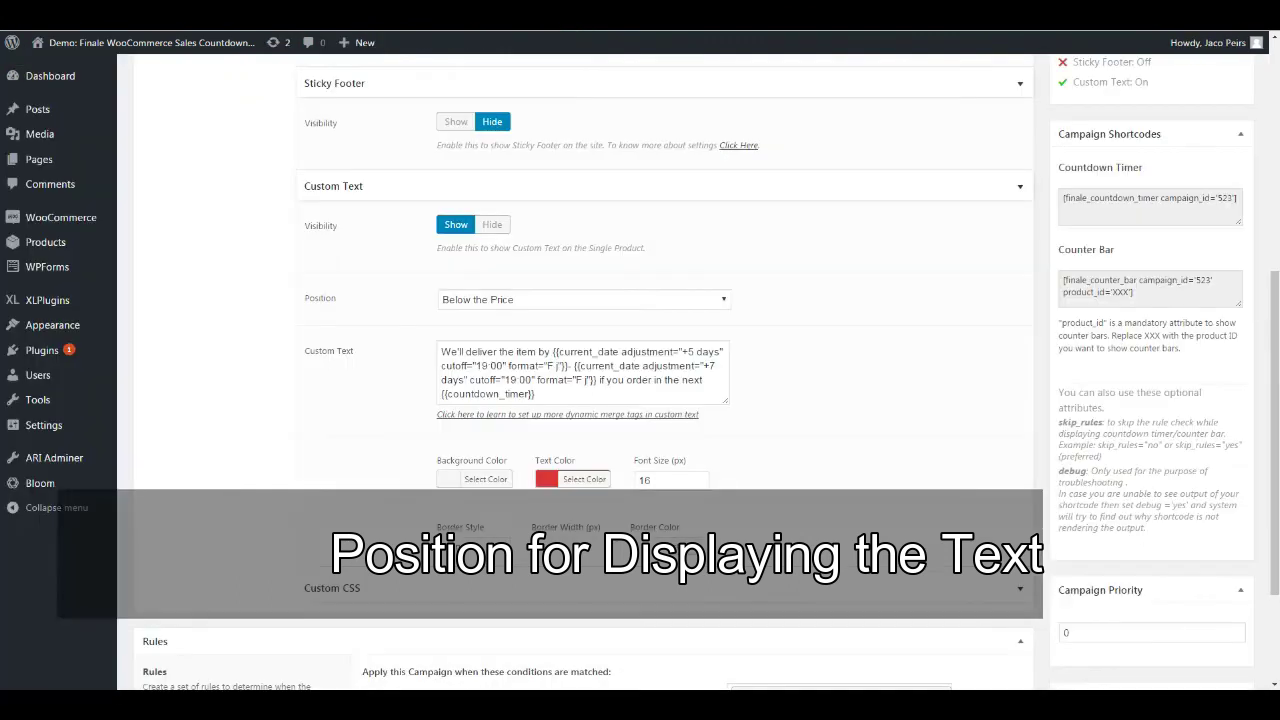
pyautogui.click(480, 300)
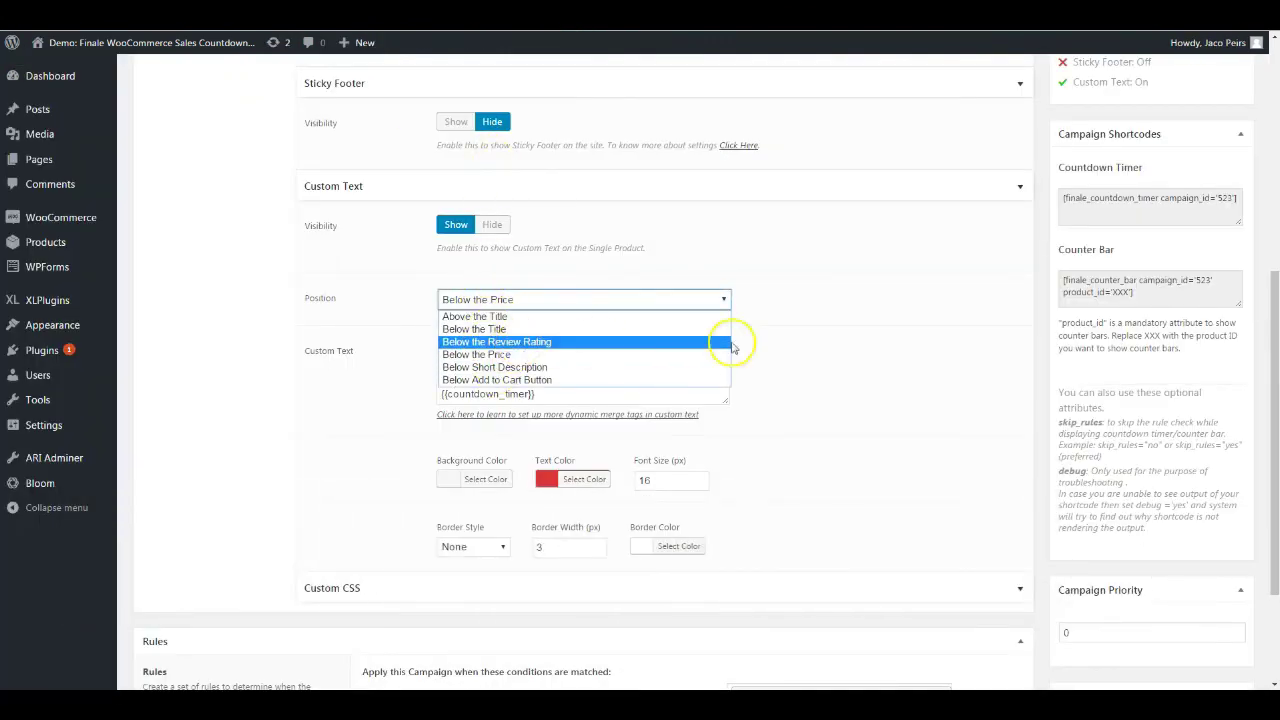
pyautogui.click(861, 336)
pyautogui.click(540, 299)
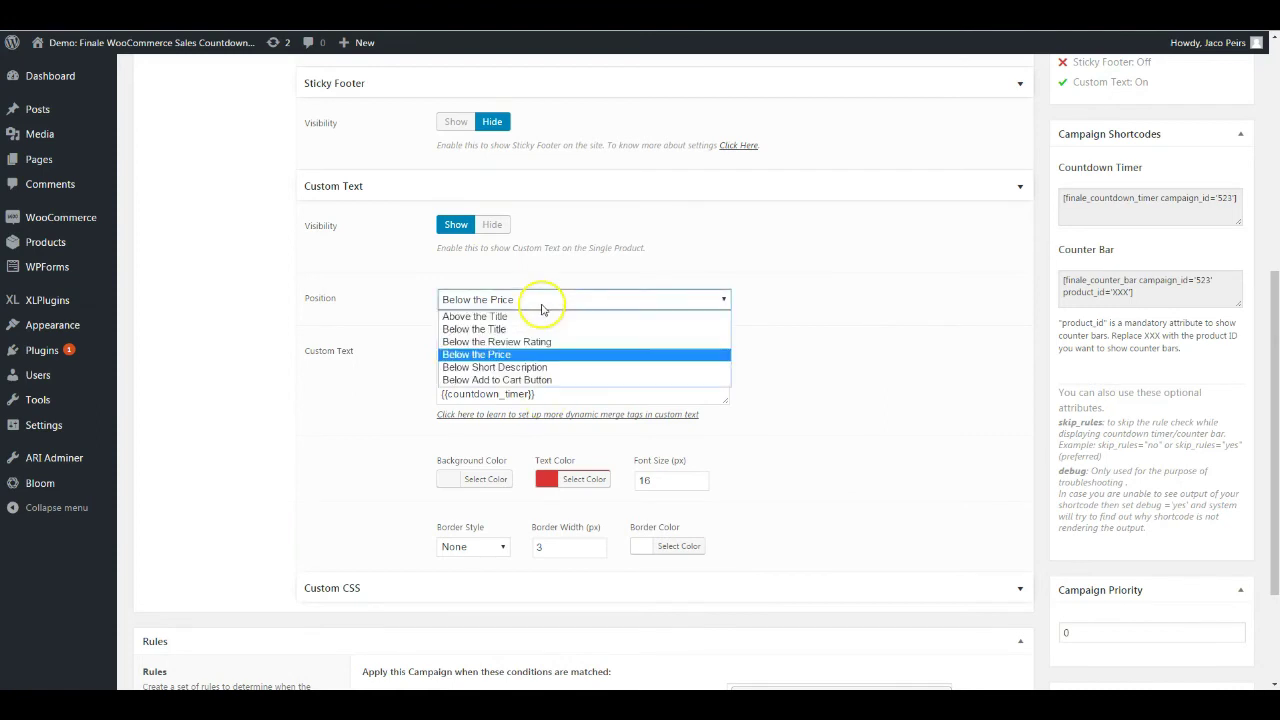
pyautogui.click(882, 336)
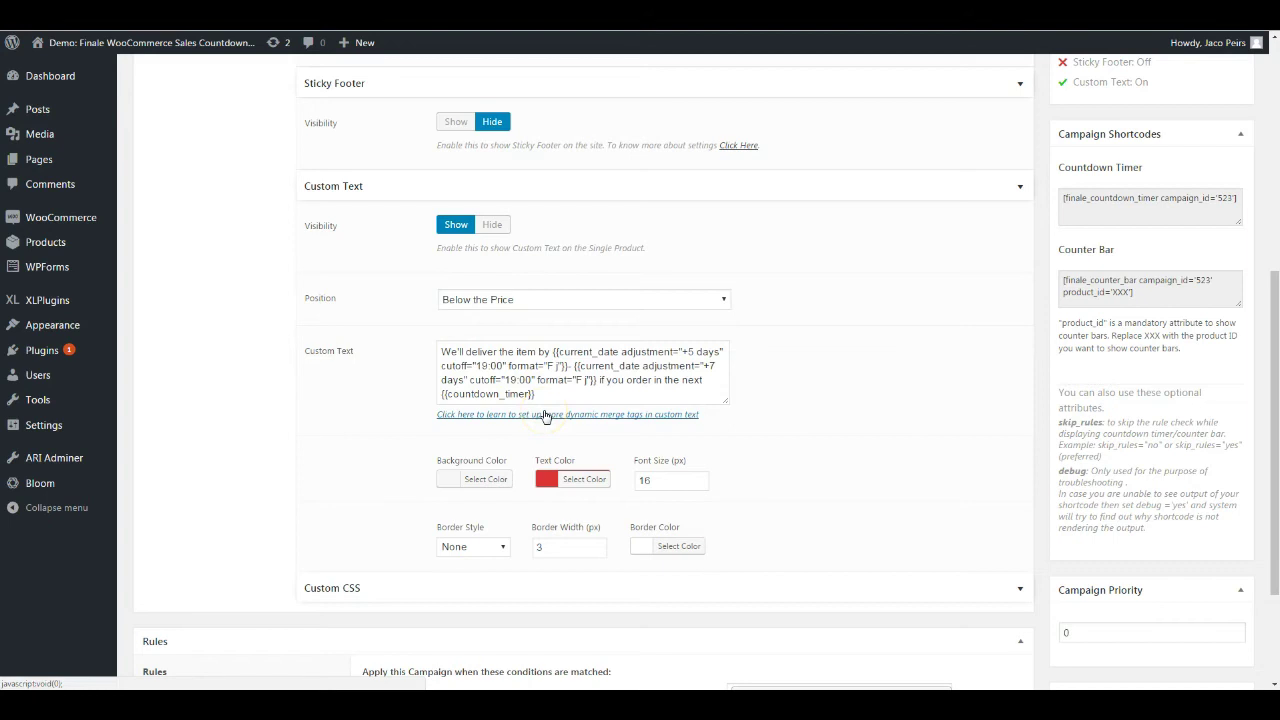
pyautogui.click(547, 417)
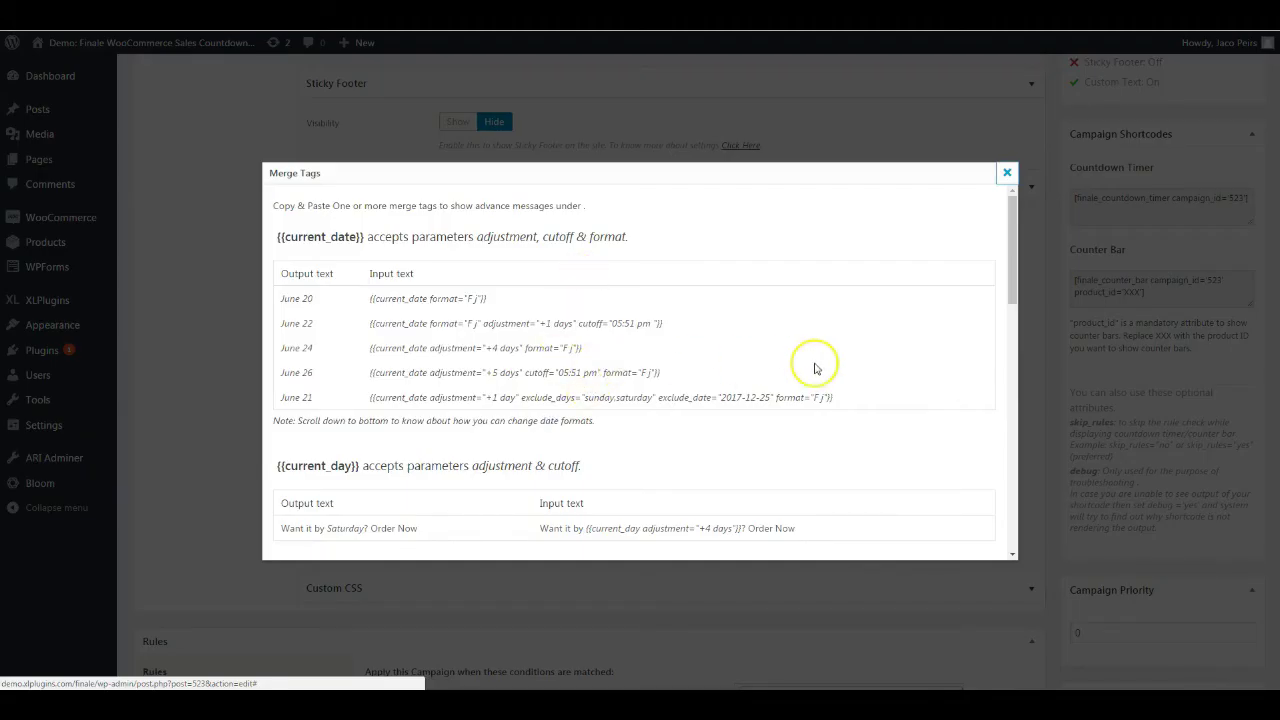
pyautogui.click(134, 369)
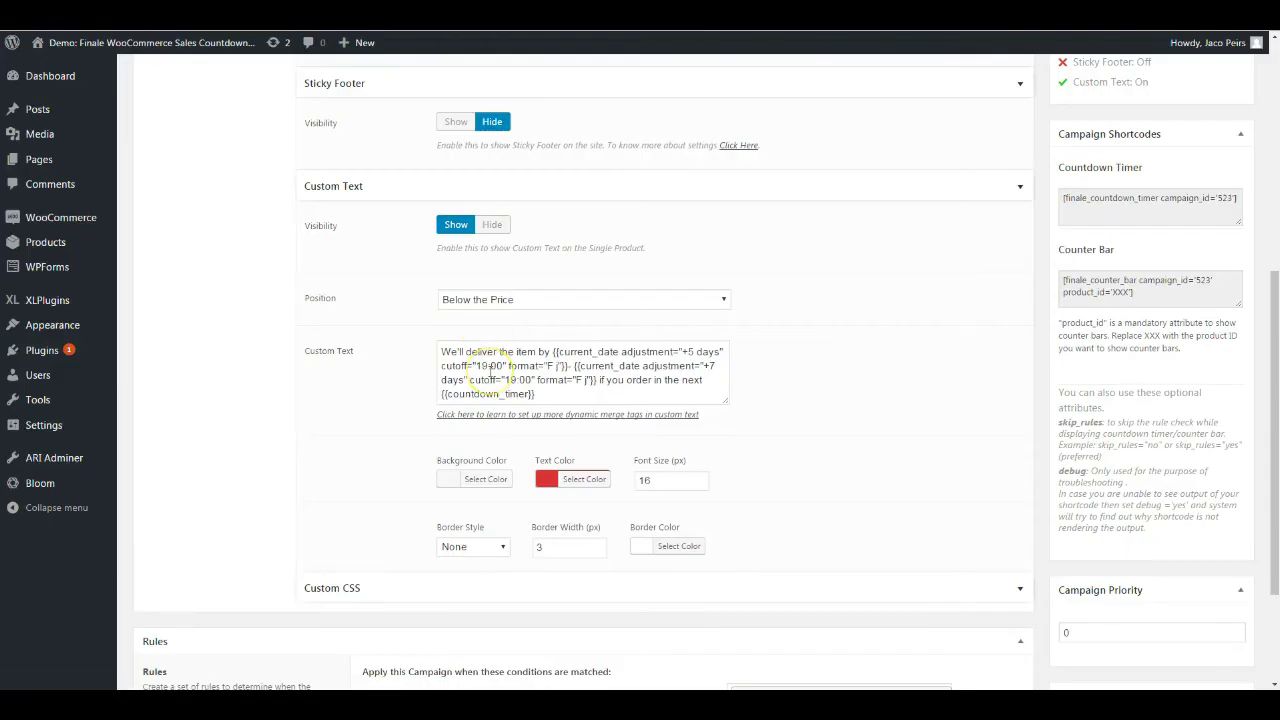
# - Highlight the current_date delivery merge tags in the custom text
pyautogui.moveTo(441, 352); pyautogui.dragTo(552, 352)
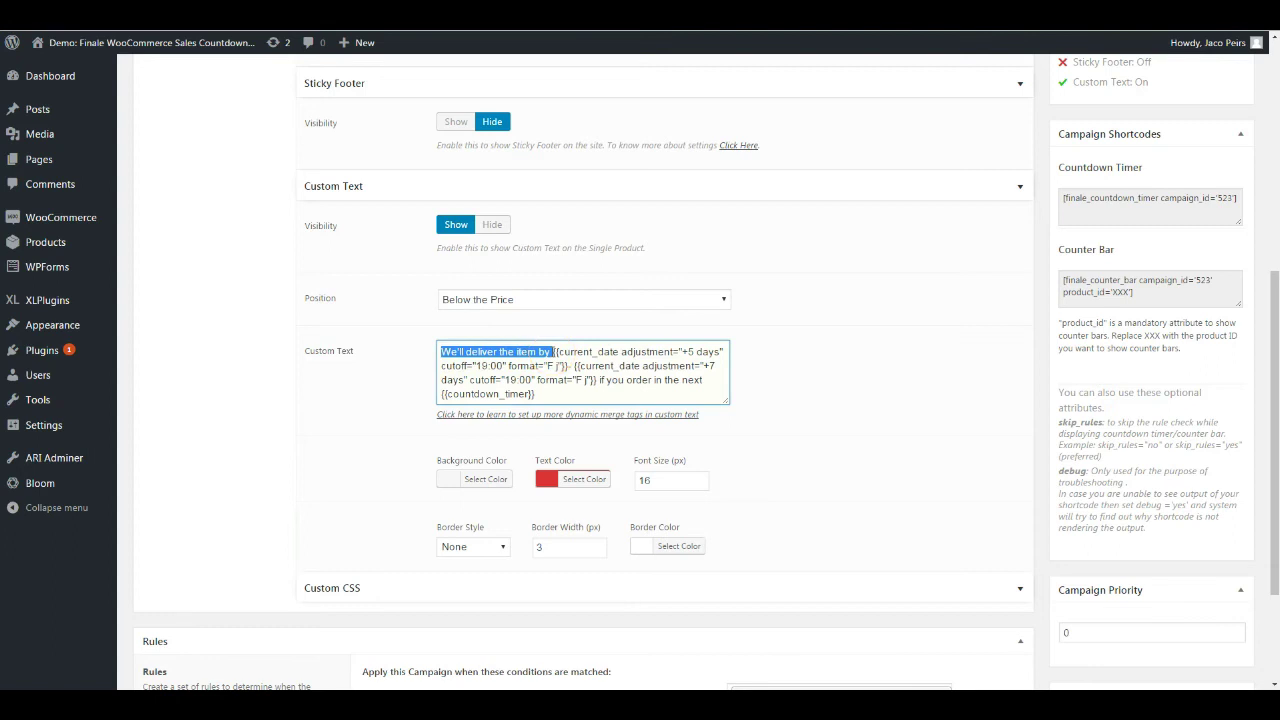
pyautogui.click(553, 352)
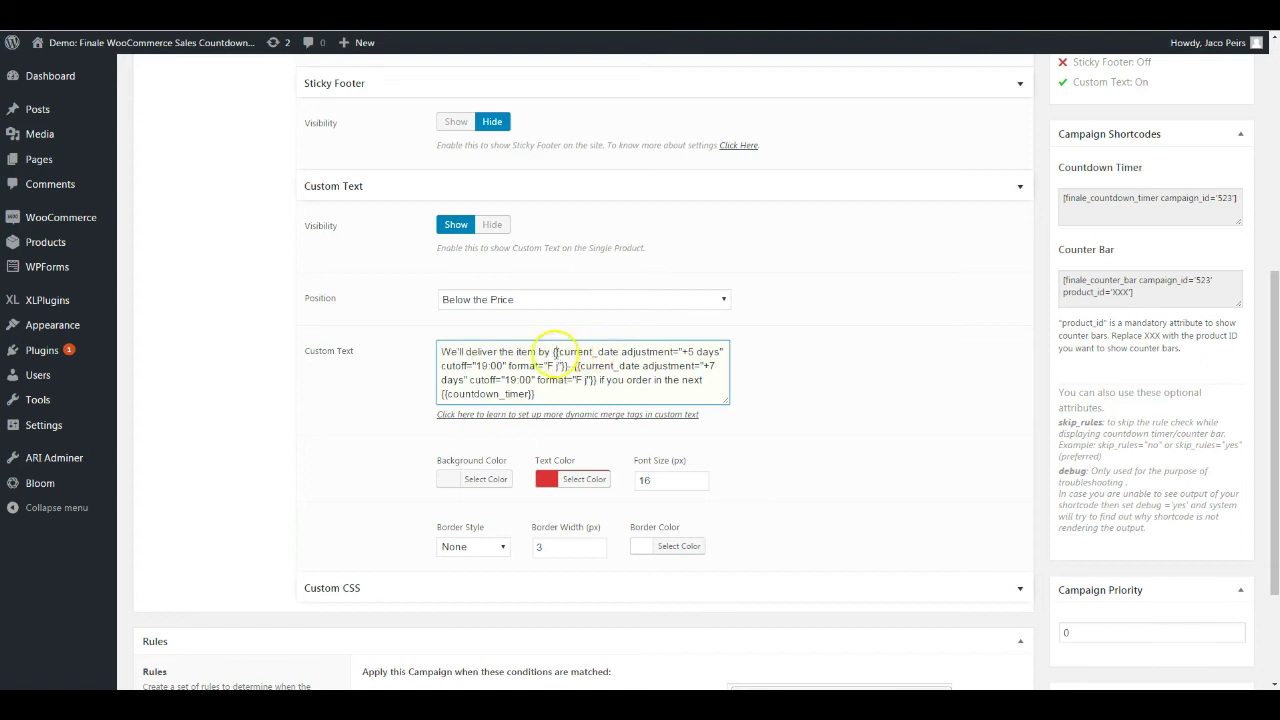
pyautogui.moveTo(553, 352); pyautogui.dragTo(598, 377)
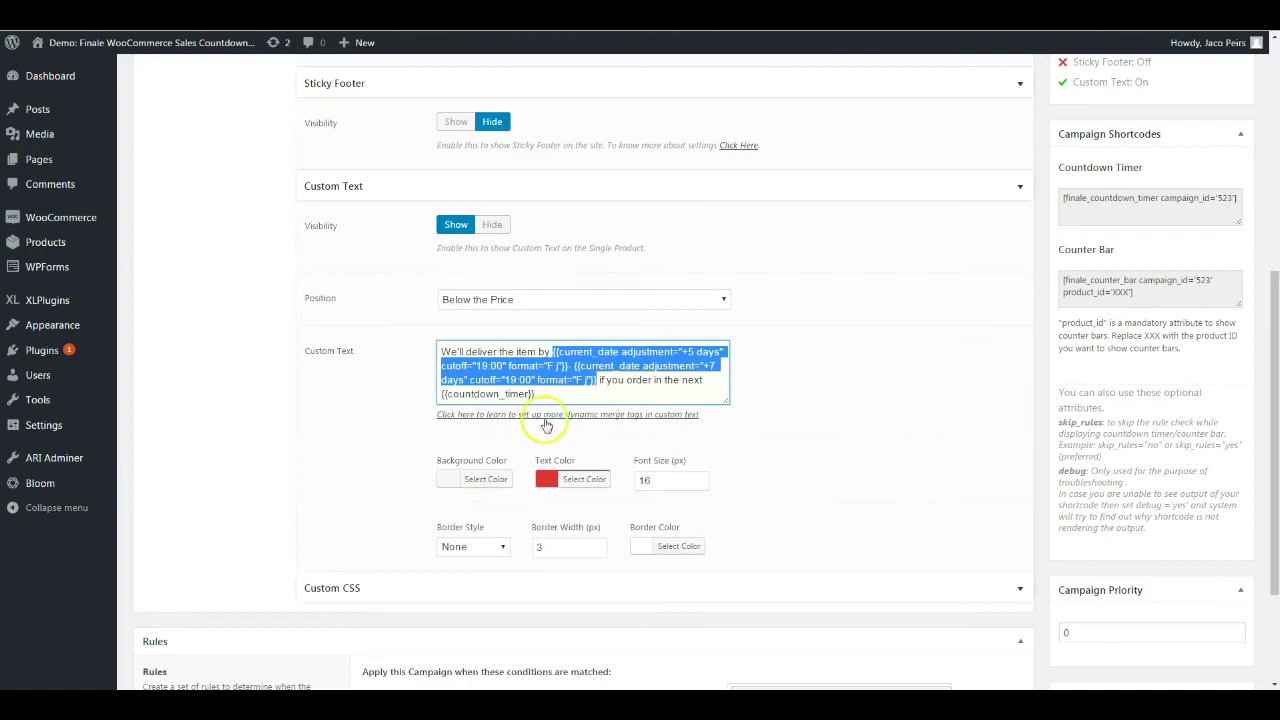
# - Bring up the Merge Tags reference and scroll down to its Date Formats examples
pyautogui.click(551, 415)
pyautogui.scroll(-5, 520, 410)
pyautogui.scroll(-3, 520, 410)
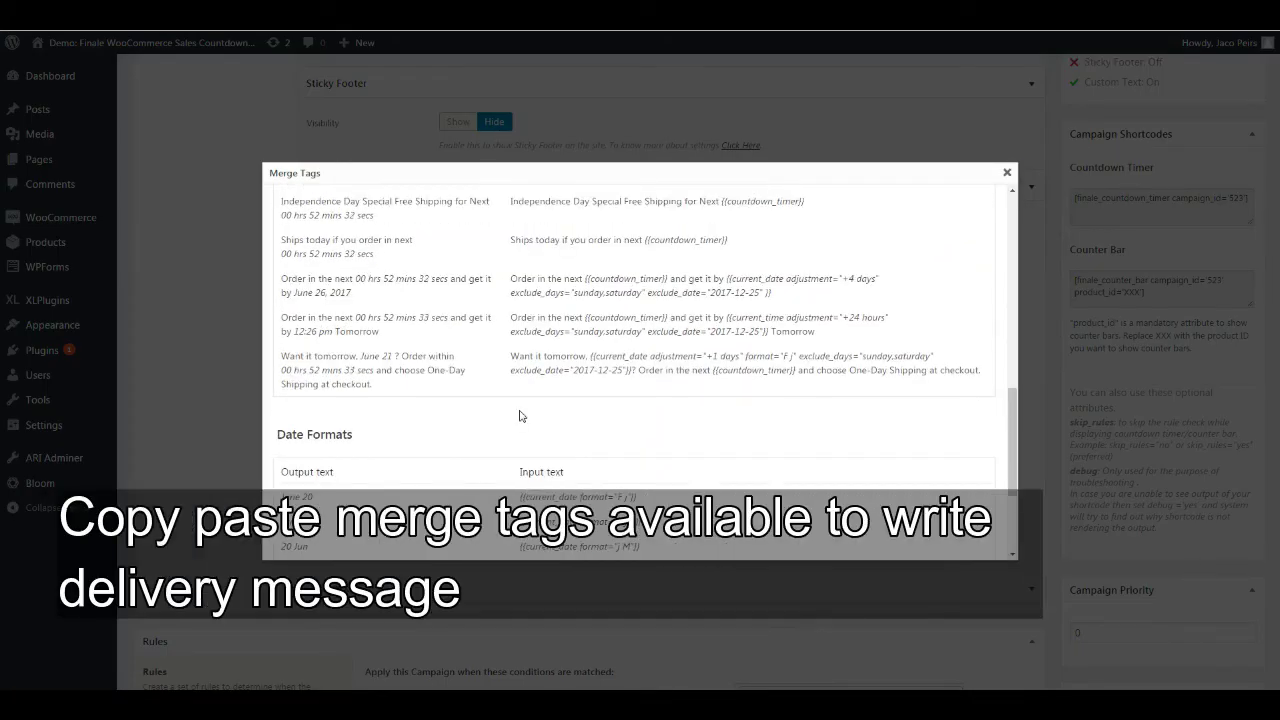
# - Select the full 'Order in the next {{countdown_timer}} and get it by' example text
pyautogui.click(518, 278)
pyautogui.moveTo(518, 278); pyautogui.dragTo(860, 290)
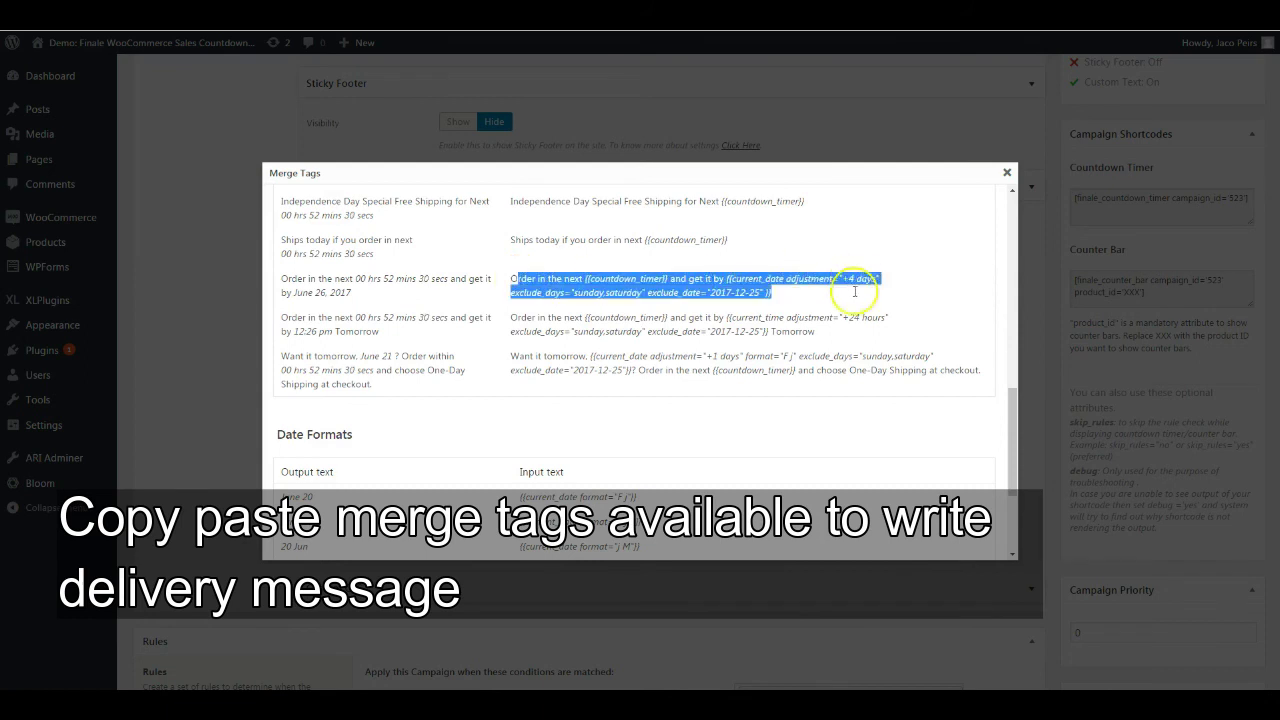
pyautogui.click(512, 283)
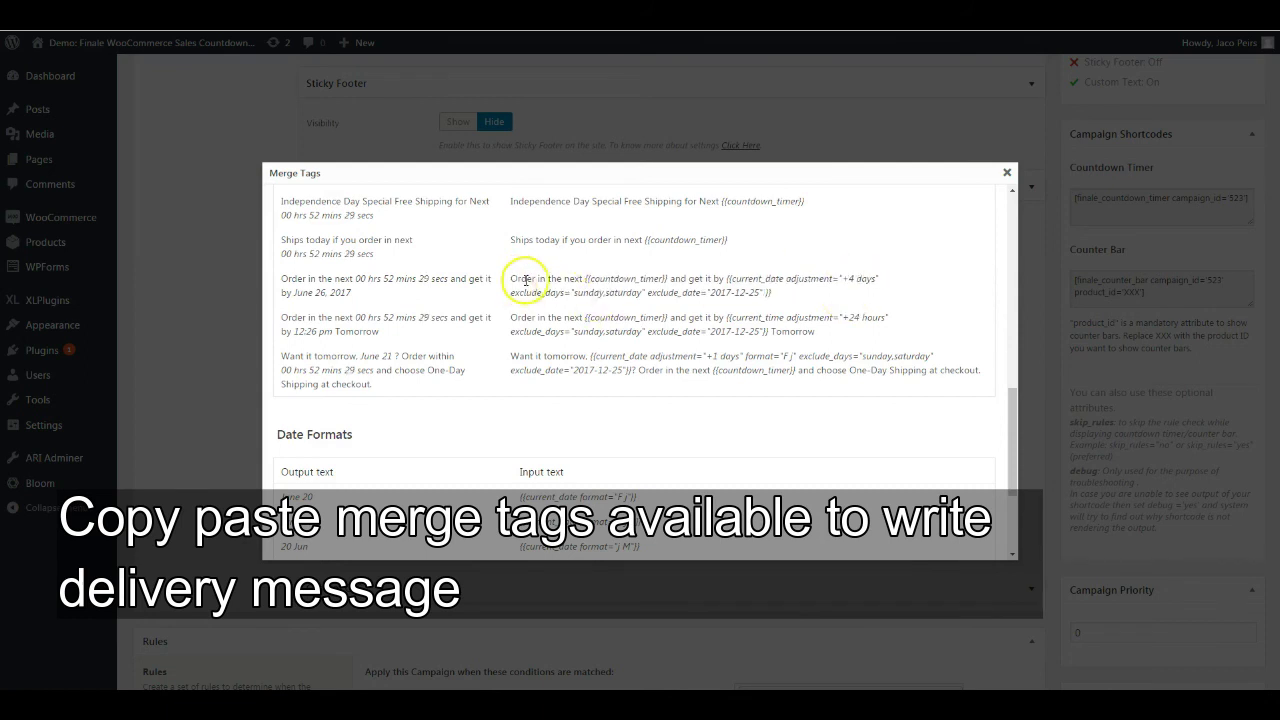
pyautogui.moveTo(510, 279); pyautogui.dragTo(771, 291)
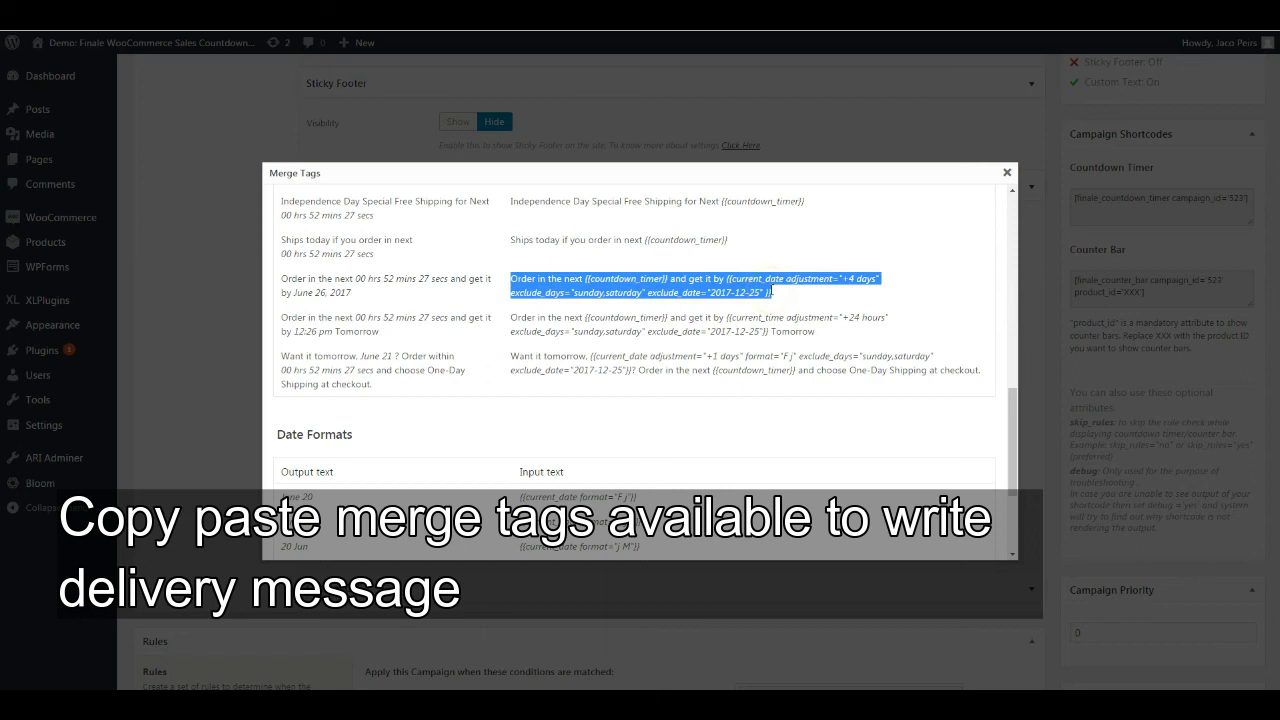
pyautogui.moveTo(563, 280); pyautogui.dragTo(850, 278)
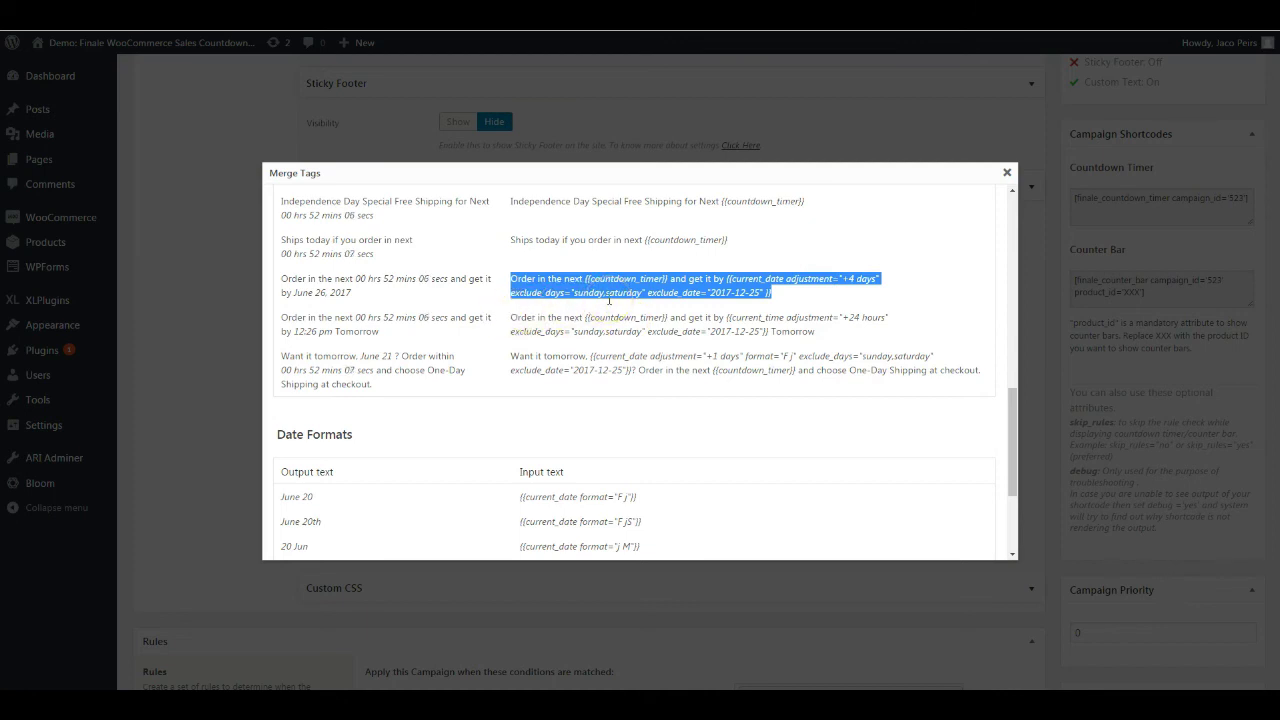
pyautogui.click(566, 294)
# - Copy the 'Order in the next {{countdown_timer}} and get it by' example and paste it over the existing custom text
pyautogui.rightClick(572, 296)
pyautogui.click(596, 305)
pyautogui.click(216, 366)
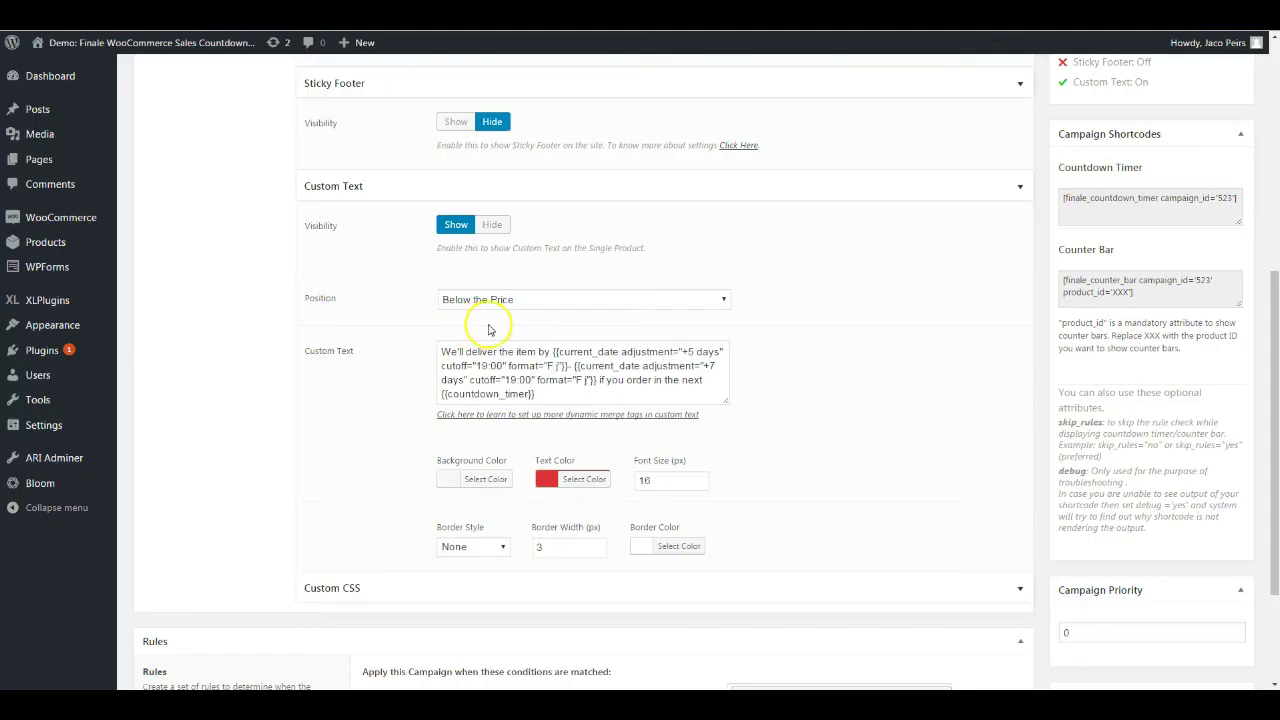
pyautogui.click(490, 362)
pyautogui.hotkey('ctrl', 'a')
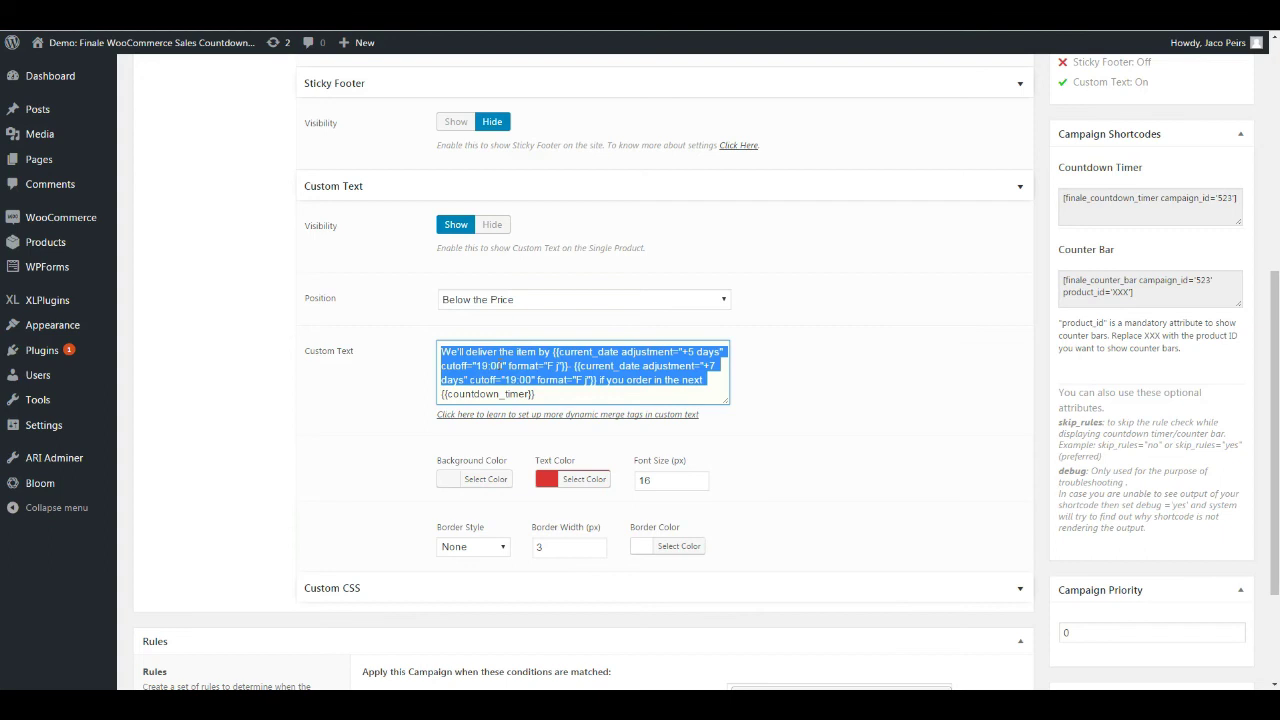
pyautogui.hotkey('ctrl', 'v')
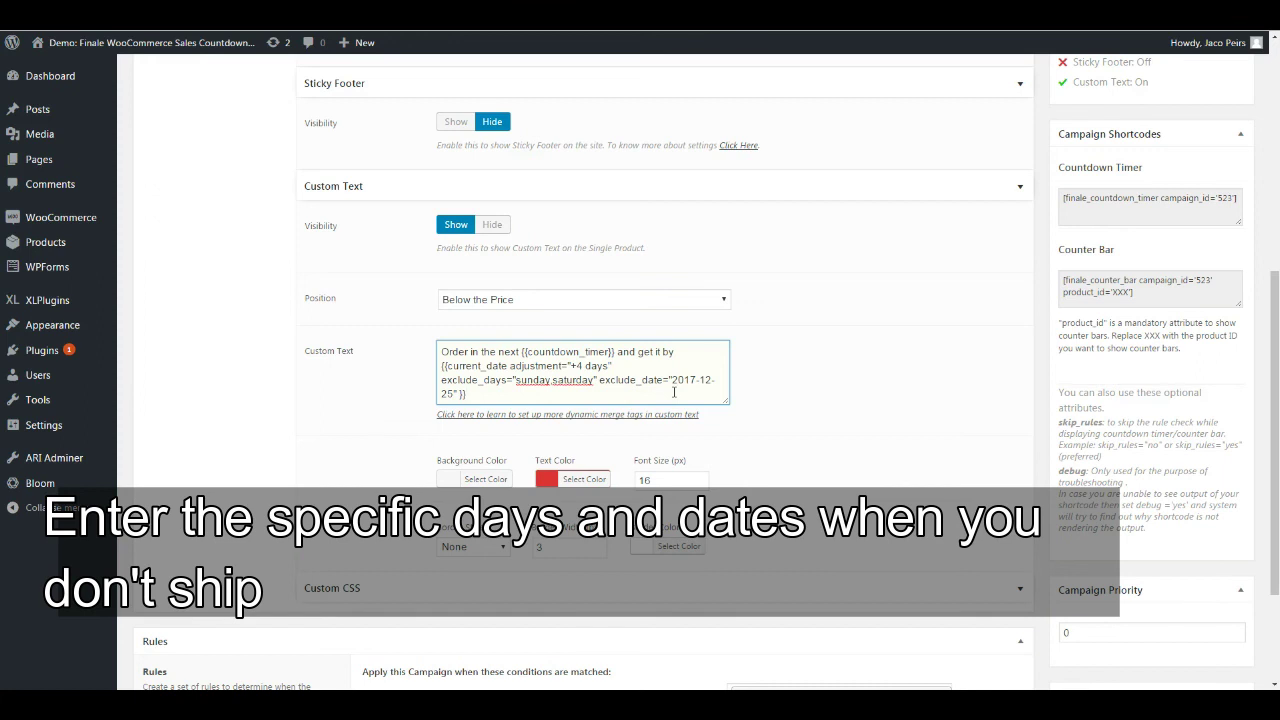
pyautogui.click(584, 400)
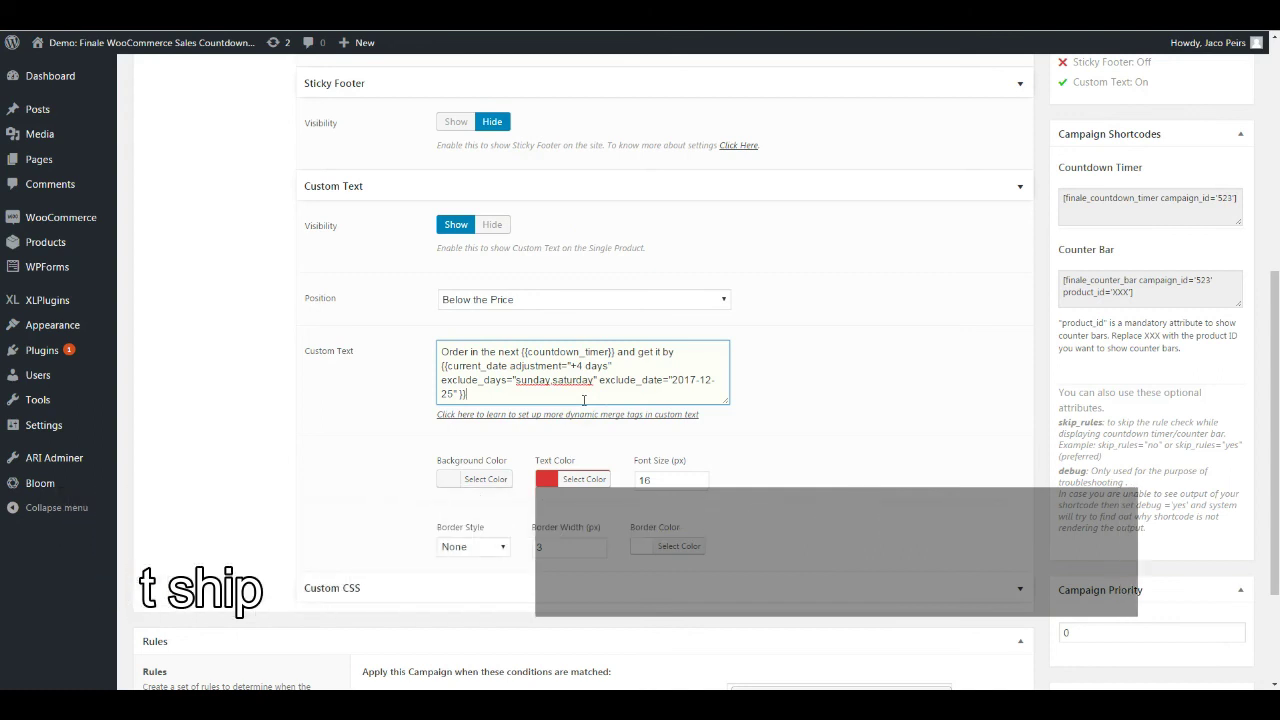
pyautogui.click(452, 394)
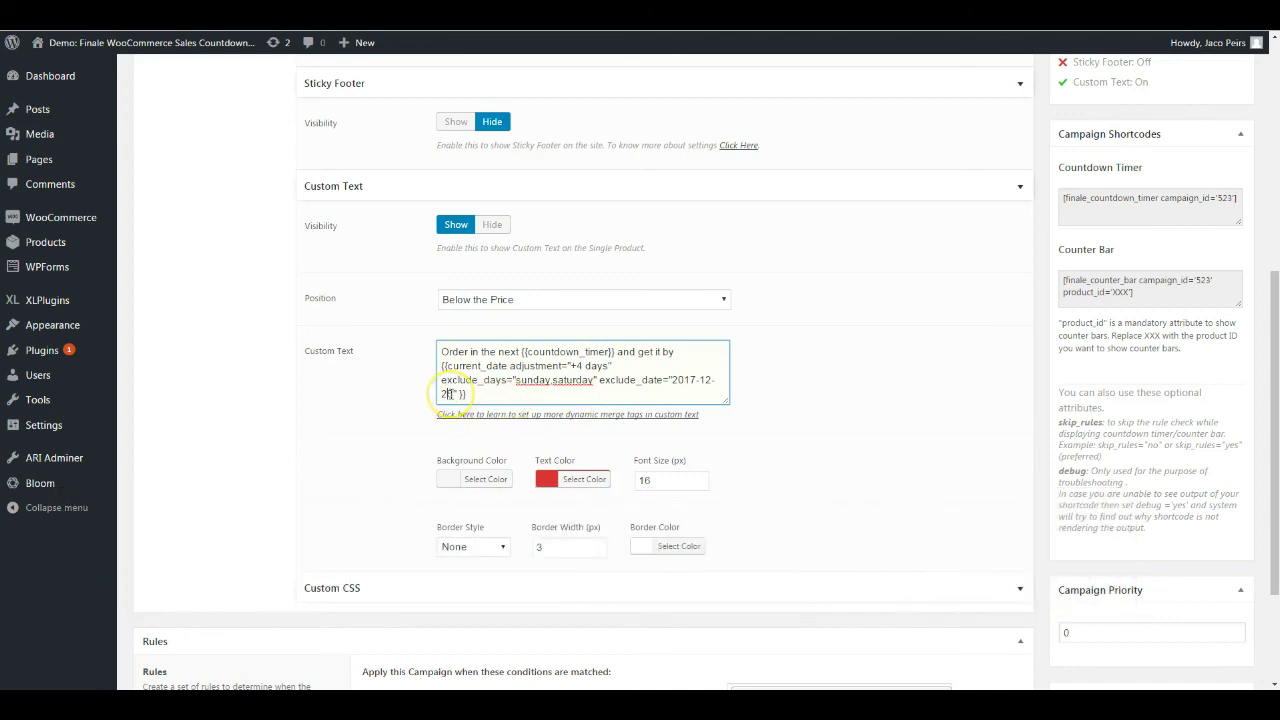
pyautogui.write(',')
pyautogui.press('BackSpace')
pyautogui.press('BackSpace')
pyautogui.click(481, 397)
# - Check a current_date example in the Merge Tags reference again, then leave the custom text unchanged
pyautogui.click(640, 414)
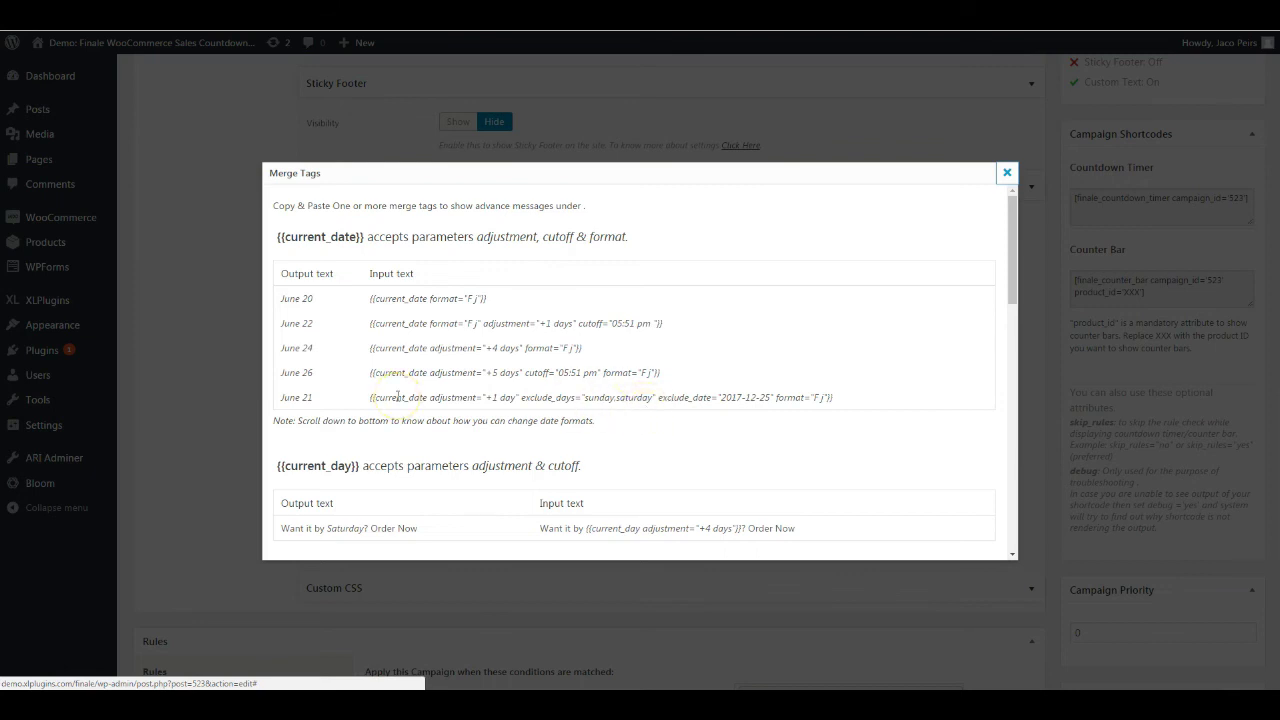
pyautogui.tripleClick(398, 397)
pyautogui.press('Escape')
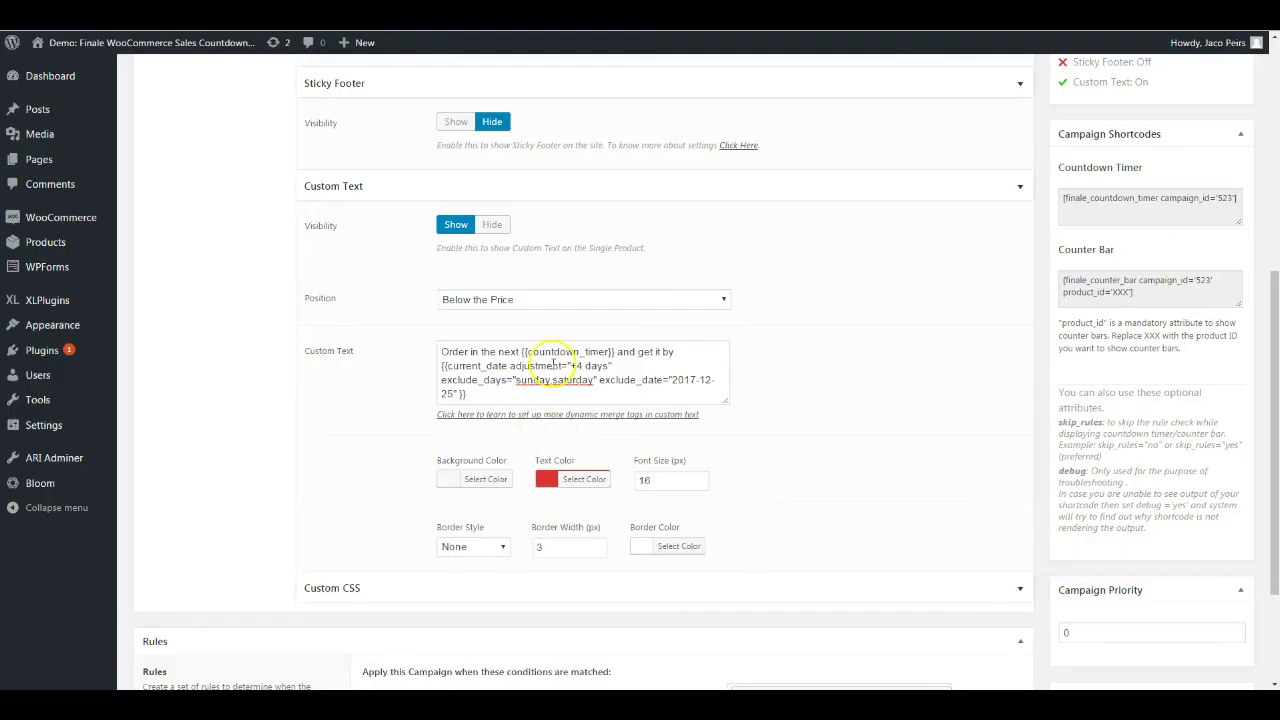
pyautogui.moveTo(455, 352); pyautogui.dragTo(442, 353)
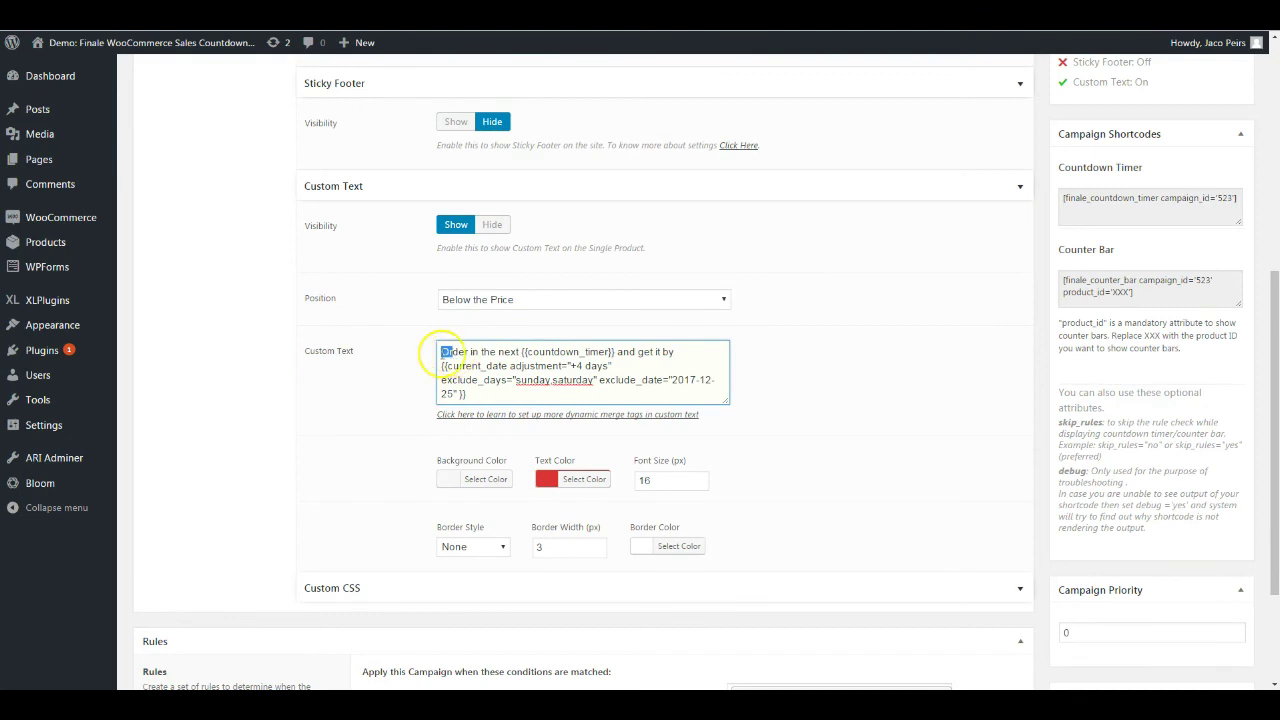
pyautogui.click(675, 369)
pyautogui.click(777, 371)
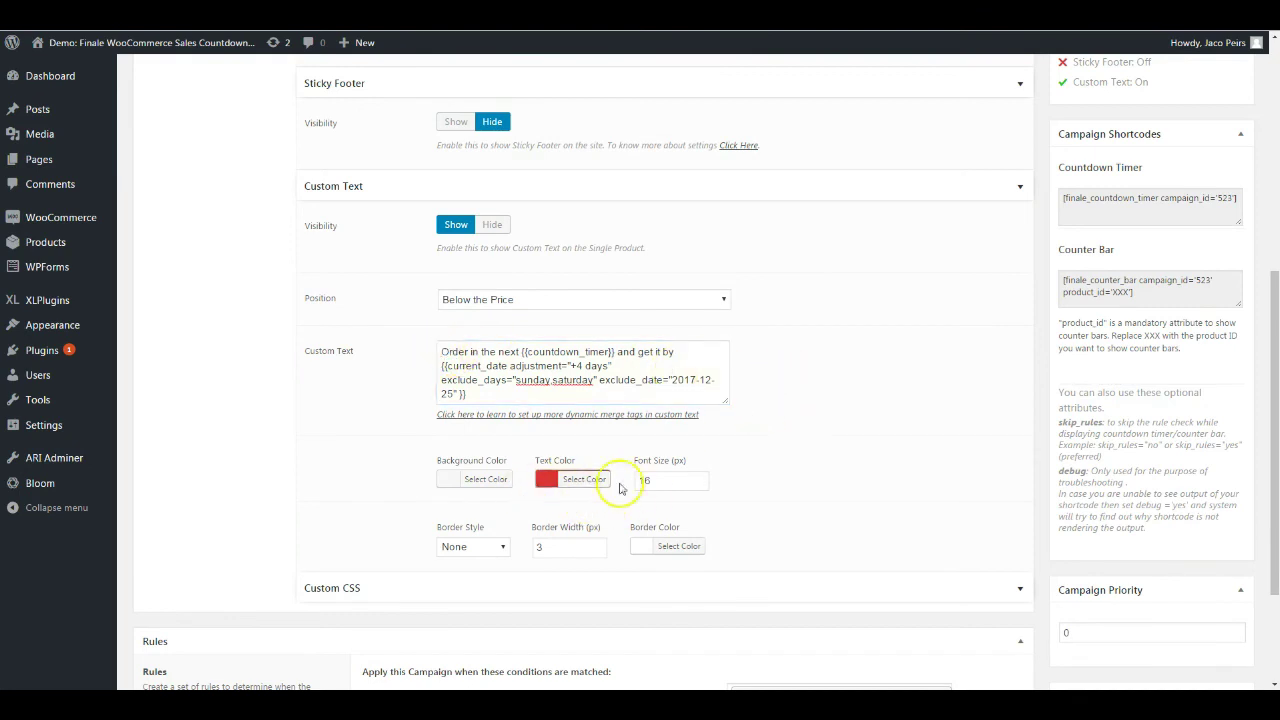
# - Set the custom text's border style to Dotted
pyautogui.scroll(-1, 560, 508)
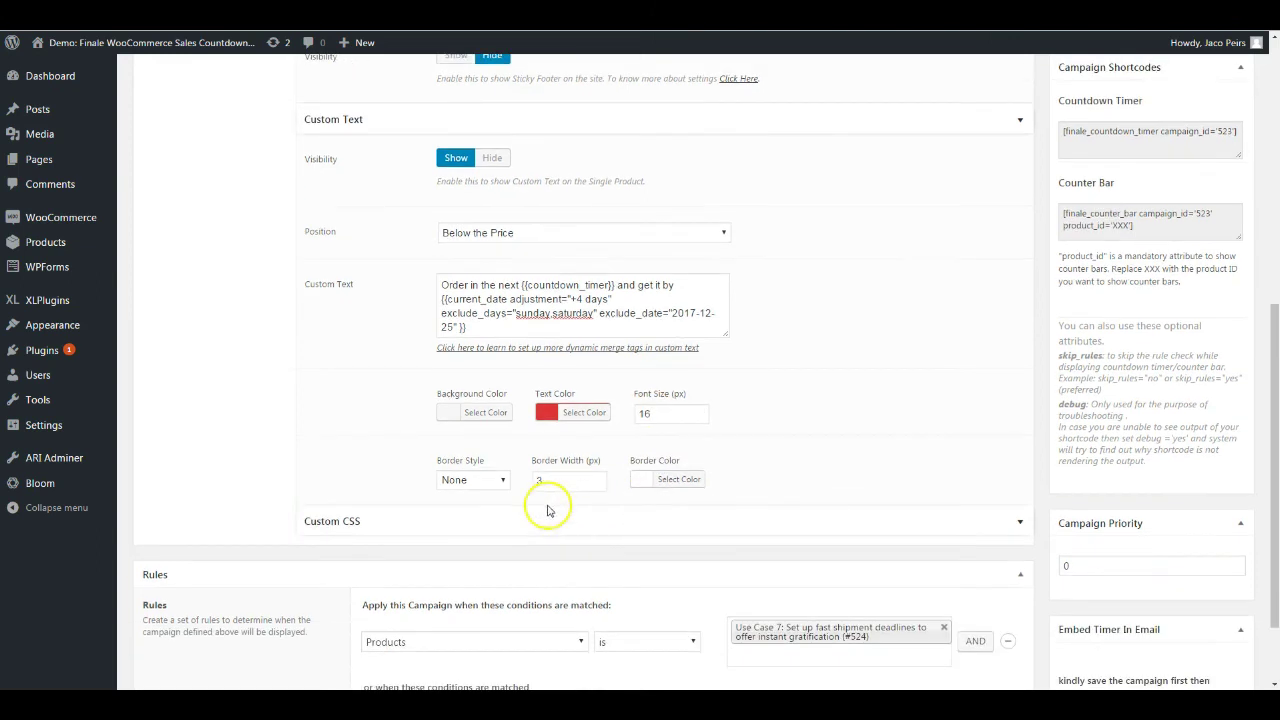
pyautogui.click(478, 484)
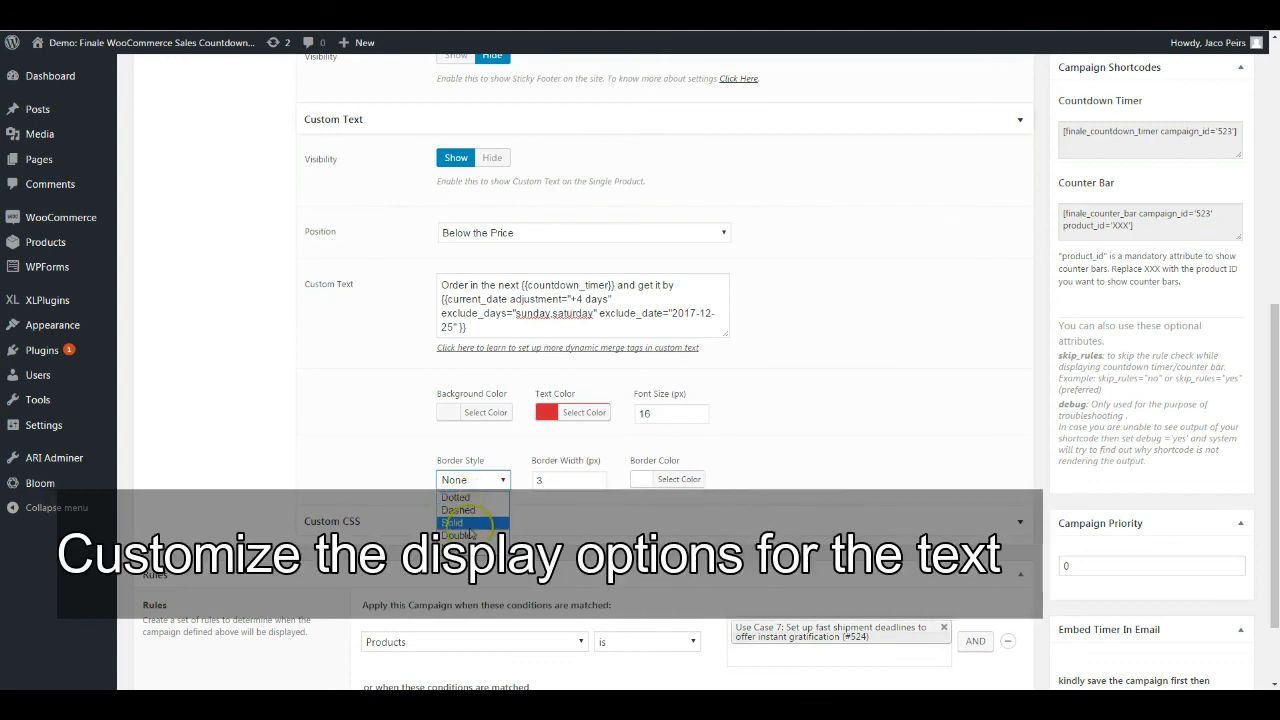
pyautogui.click(766, 466)
pyautogui.click(493, 484)
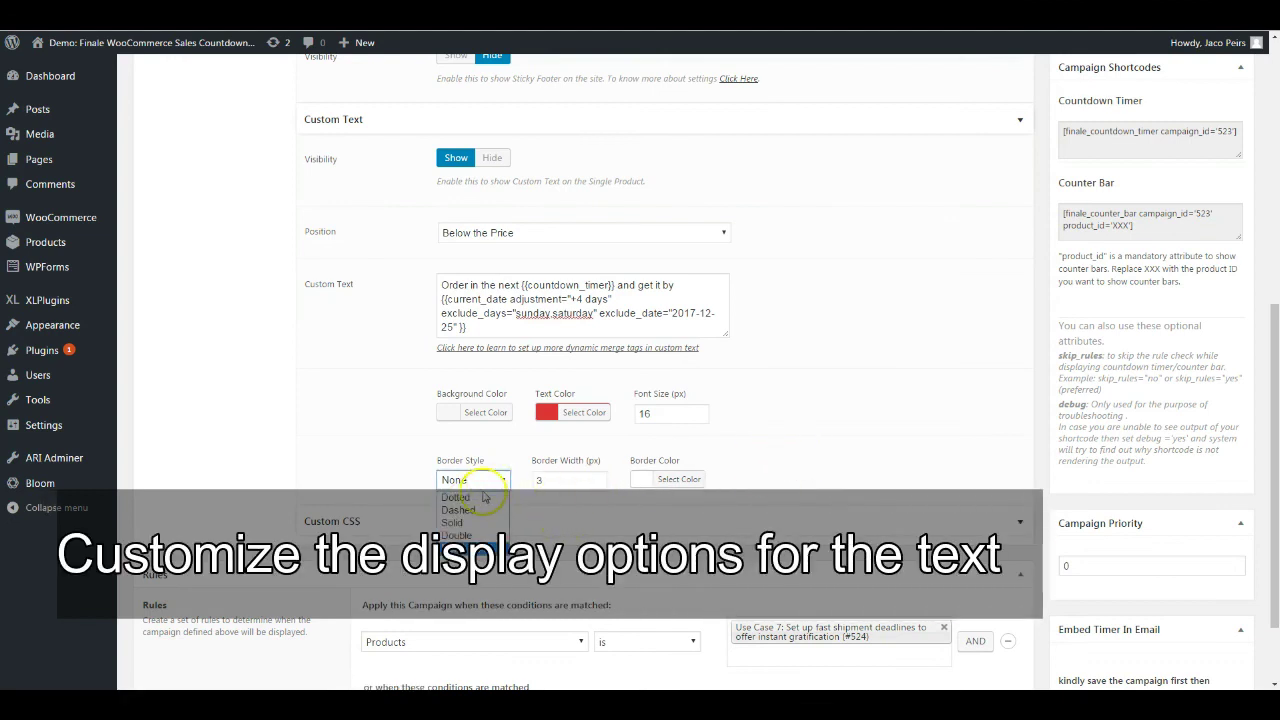
pyautogui.click(468, 497)
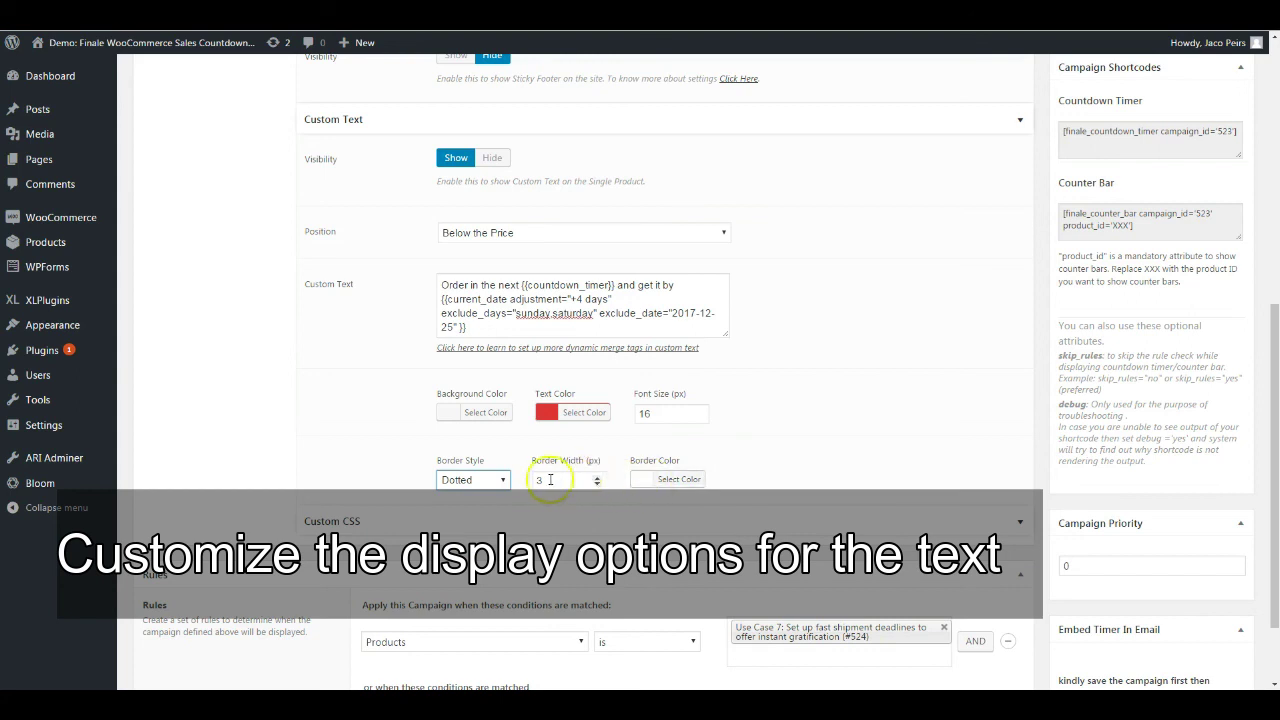
# - Look through the Rules condition type list, keeping Products as the condition for now
pyautogui.scroll(-2, 548, 480)
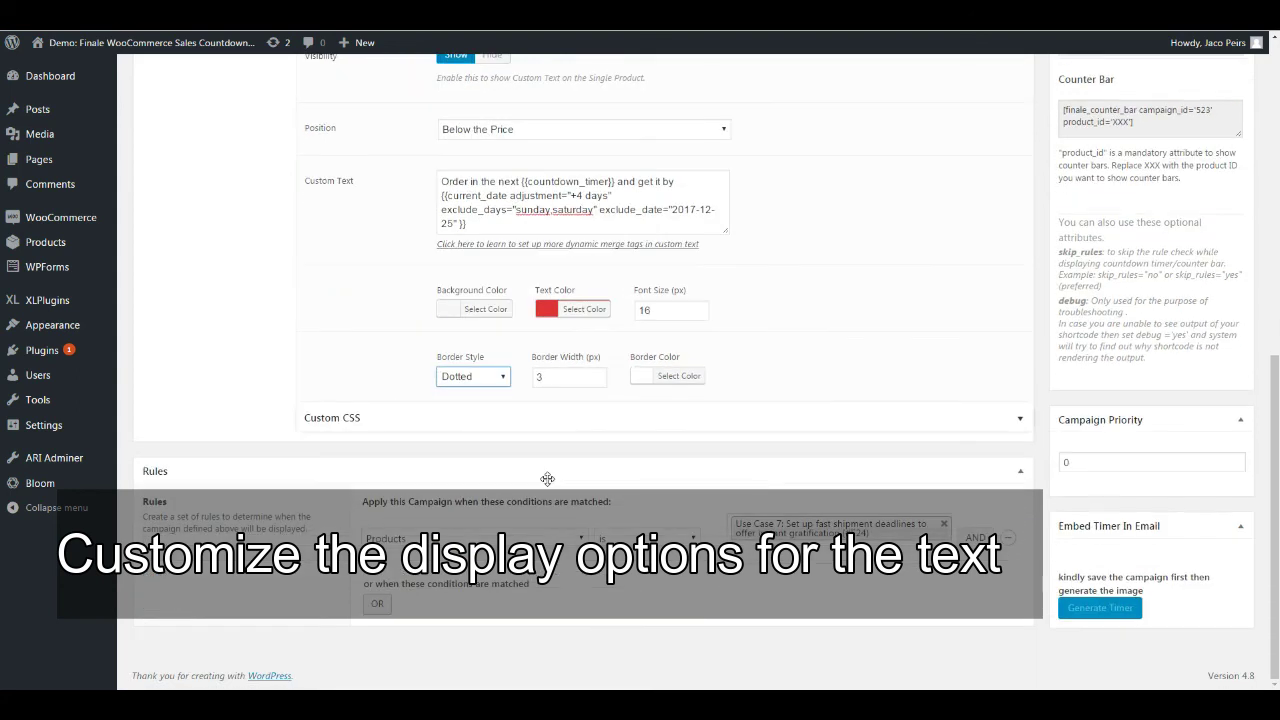
pyautogui.scroll(2, 548, 479)
pyautogui.scroll(-2, 548, 479)
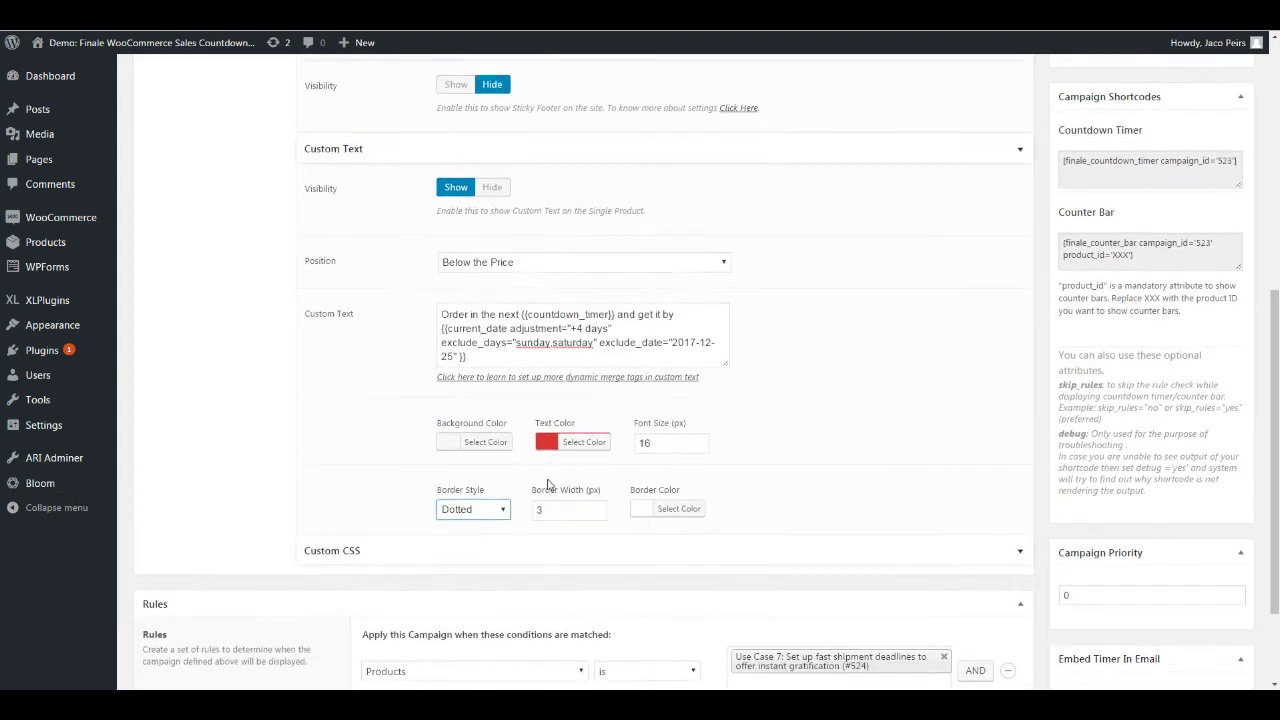
pyautogui.click(472, 540)
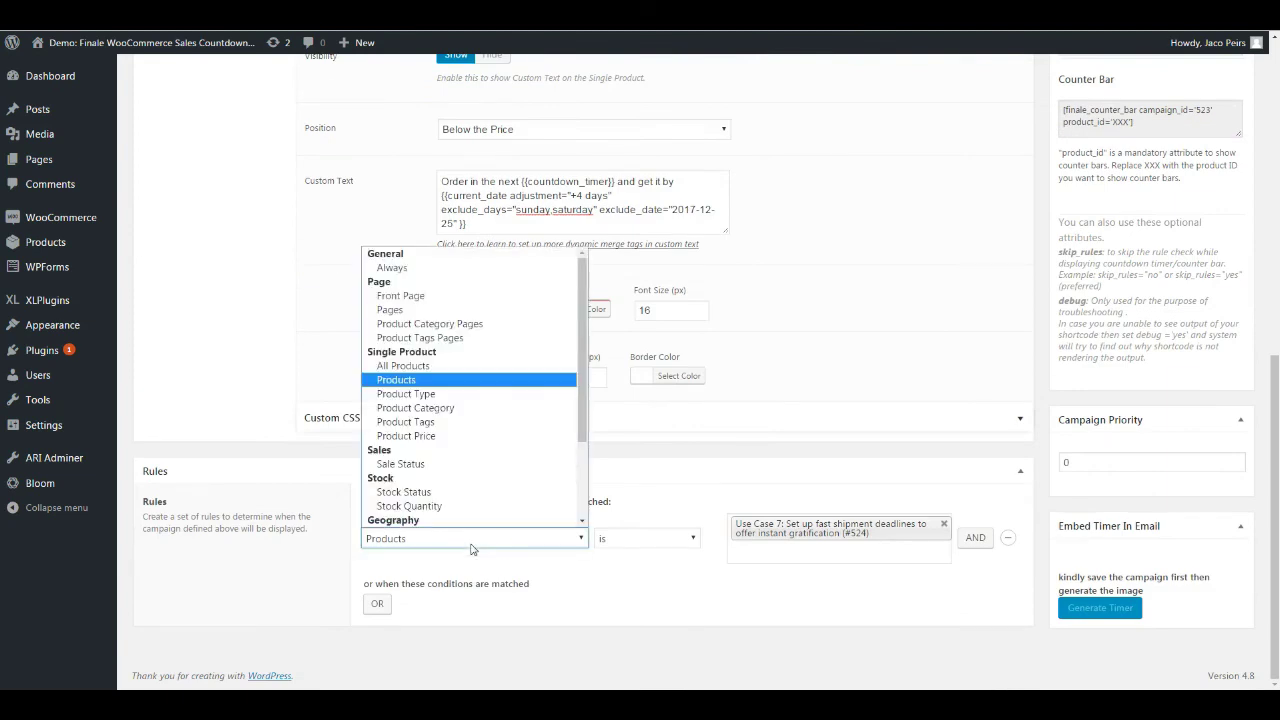
pyautogui.click(857, 314)
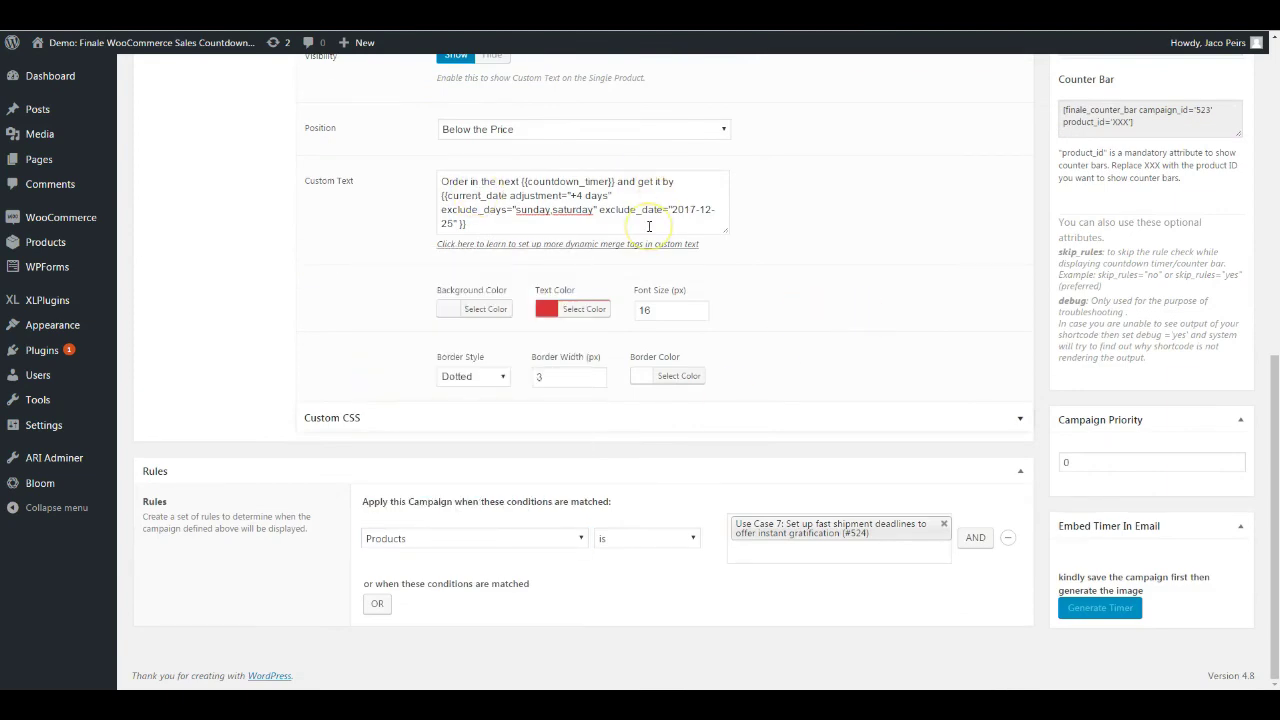
pyautogui.scroll(1, 691, 297)
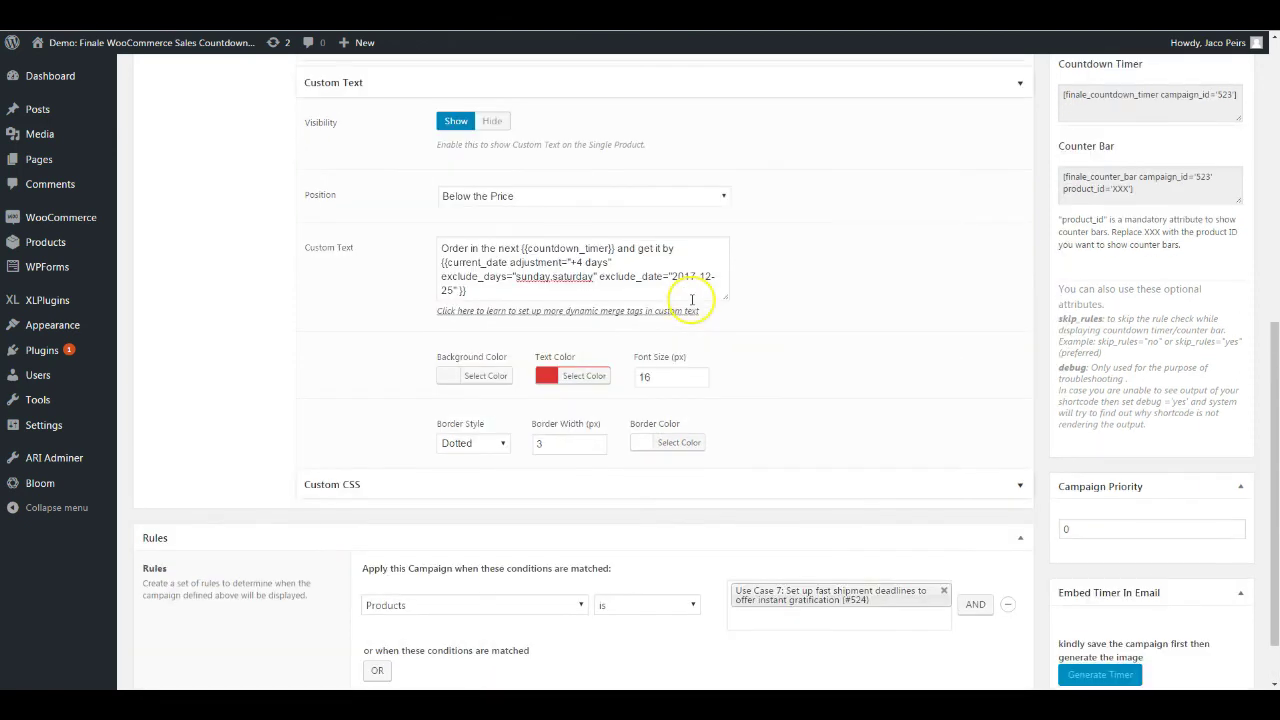
pyautogui.scroll(-1, 693, 305)
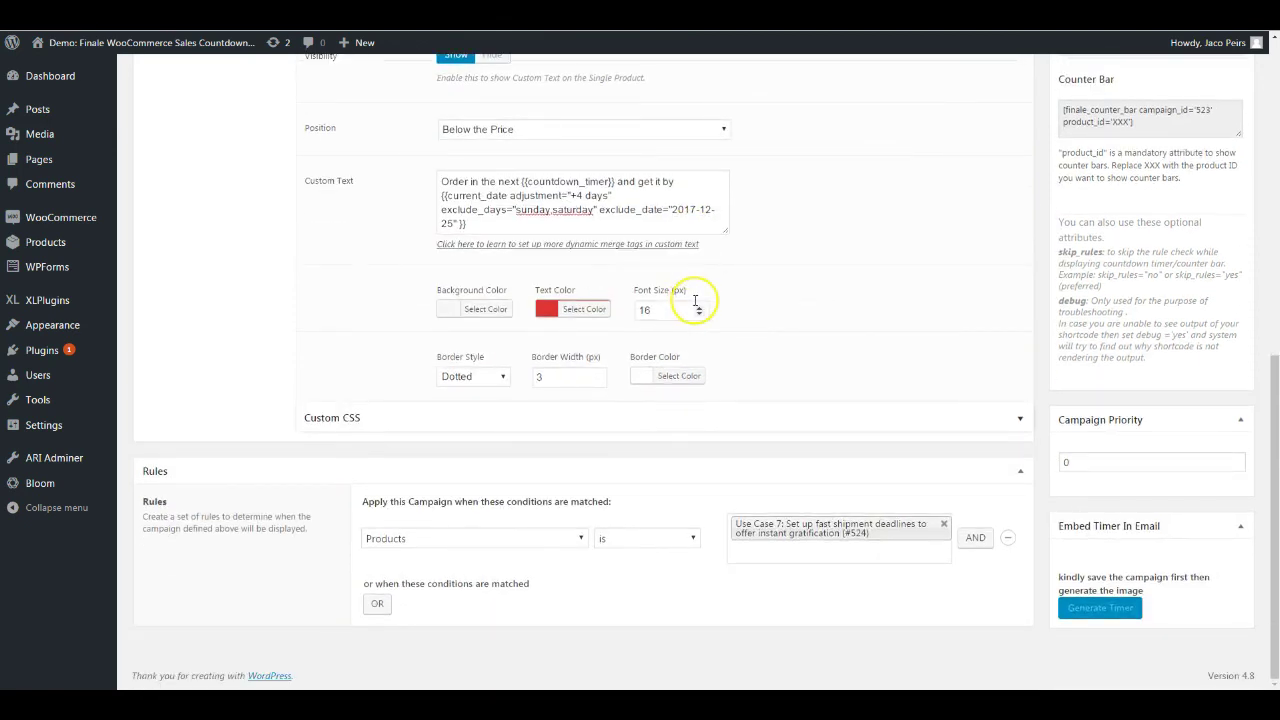
pyautogui.scroll(2, 693, 305)
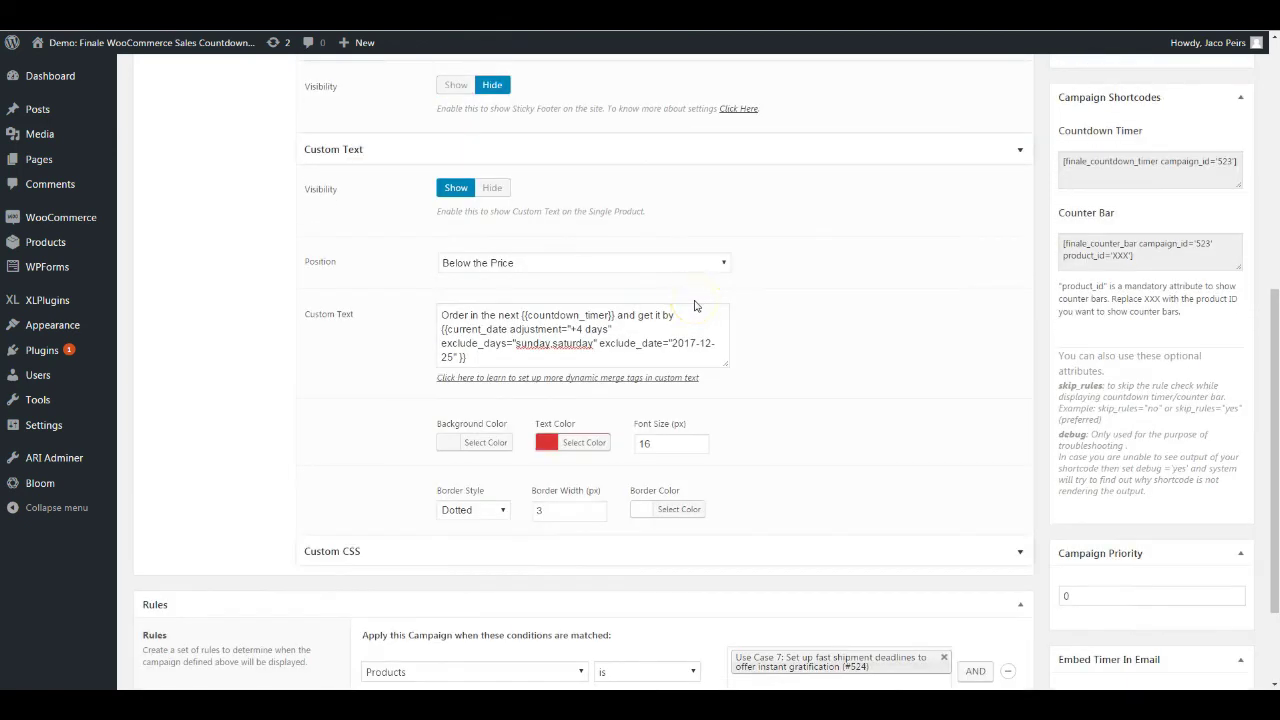
pyautogui.scroll(-2, 696, 305)
pyautogui.click(470, 539)
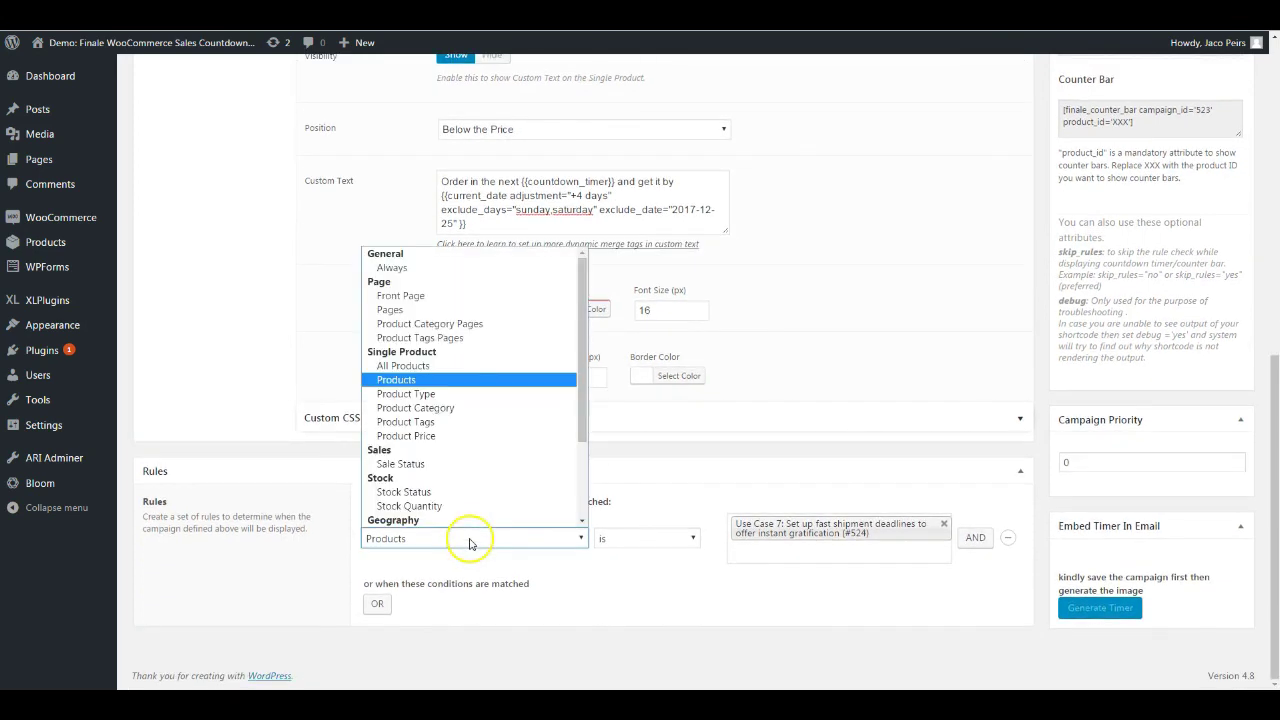
pyautogui.click(413, 384)
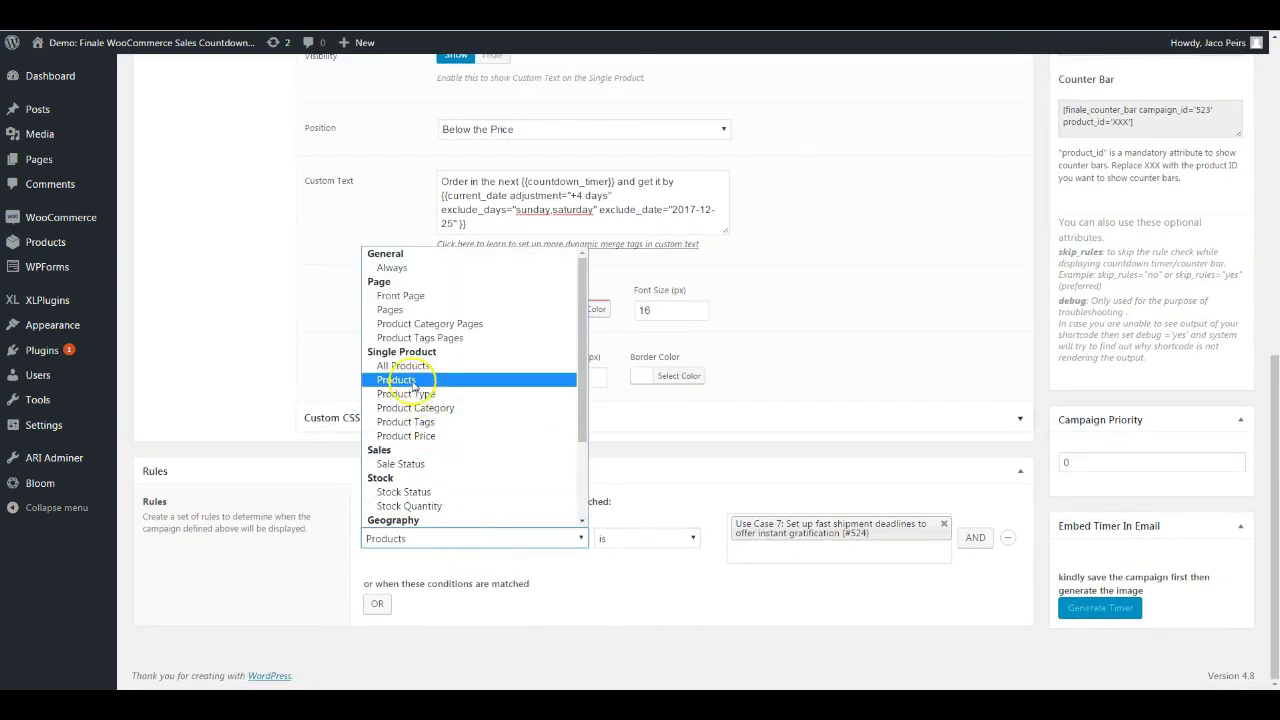
# - Change the rule condition to Stock Status and require In Stock
pyautogui.click(443, 537)
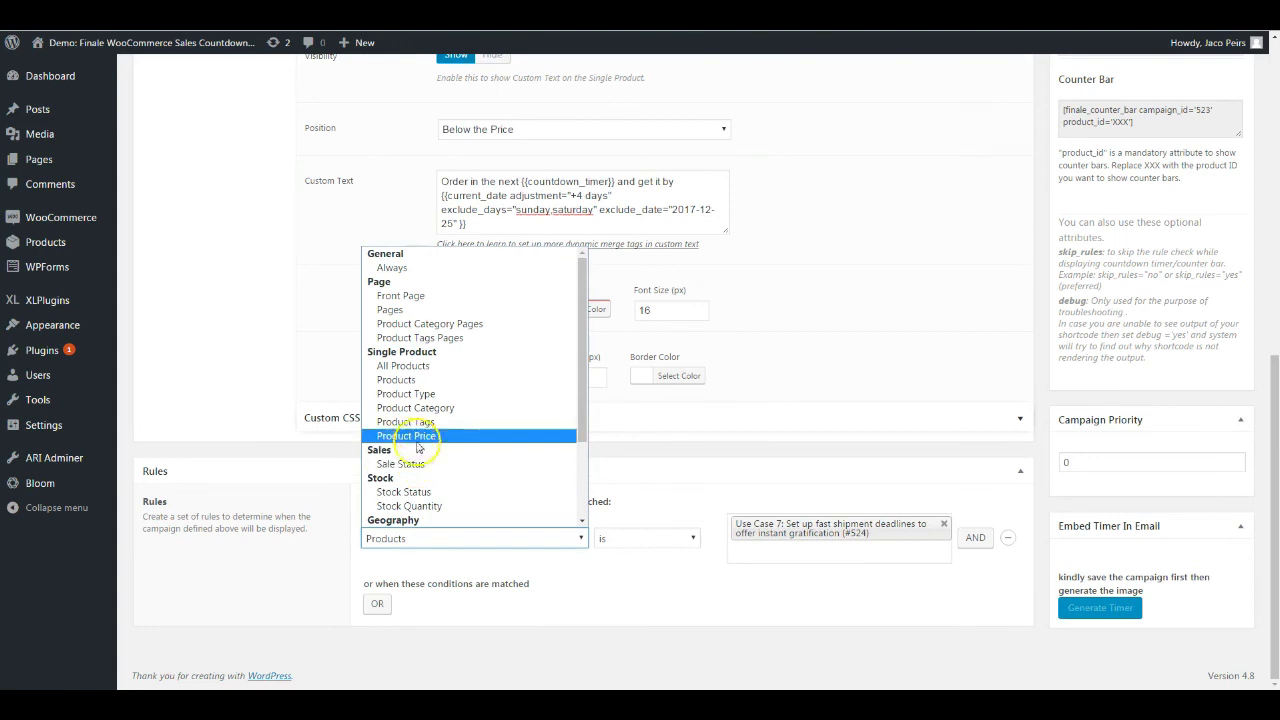
pyautogui.click(403, 491)
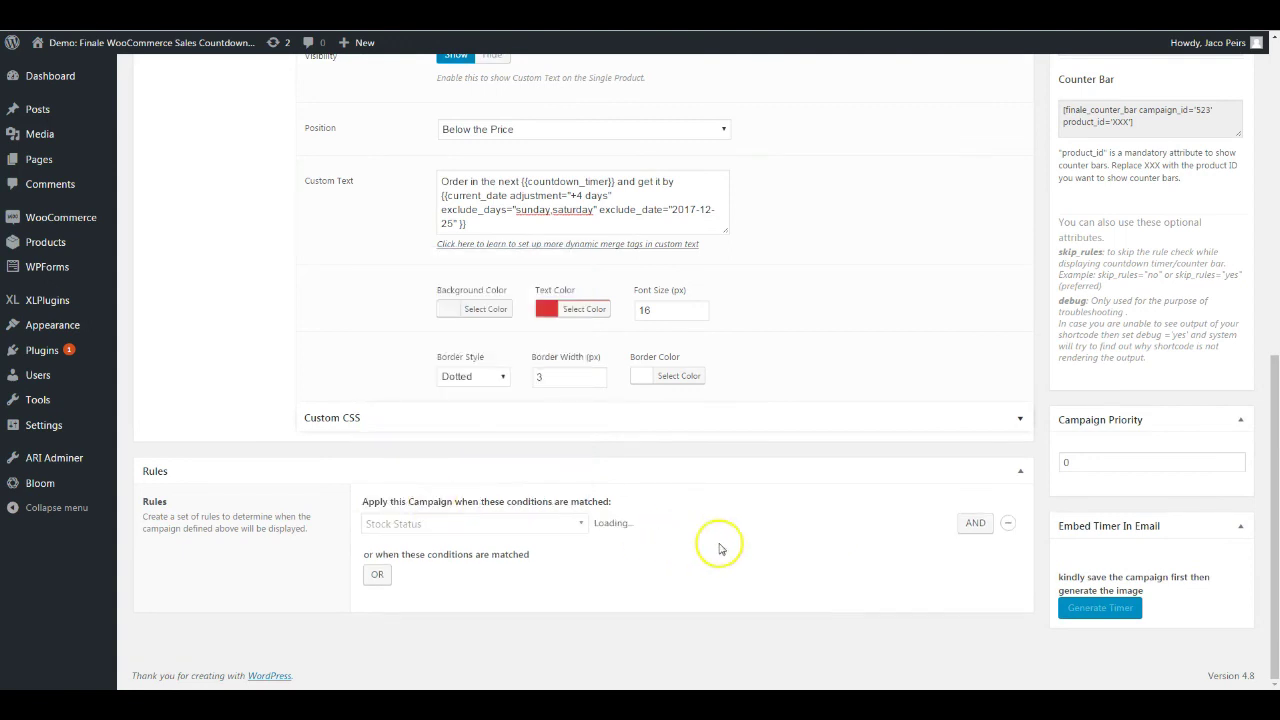
pyautogui.click(815, 529)
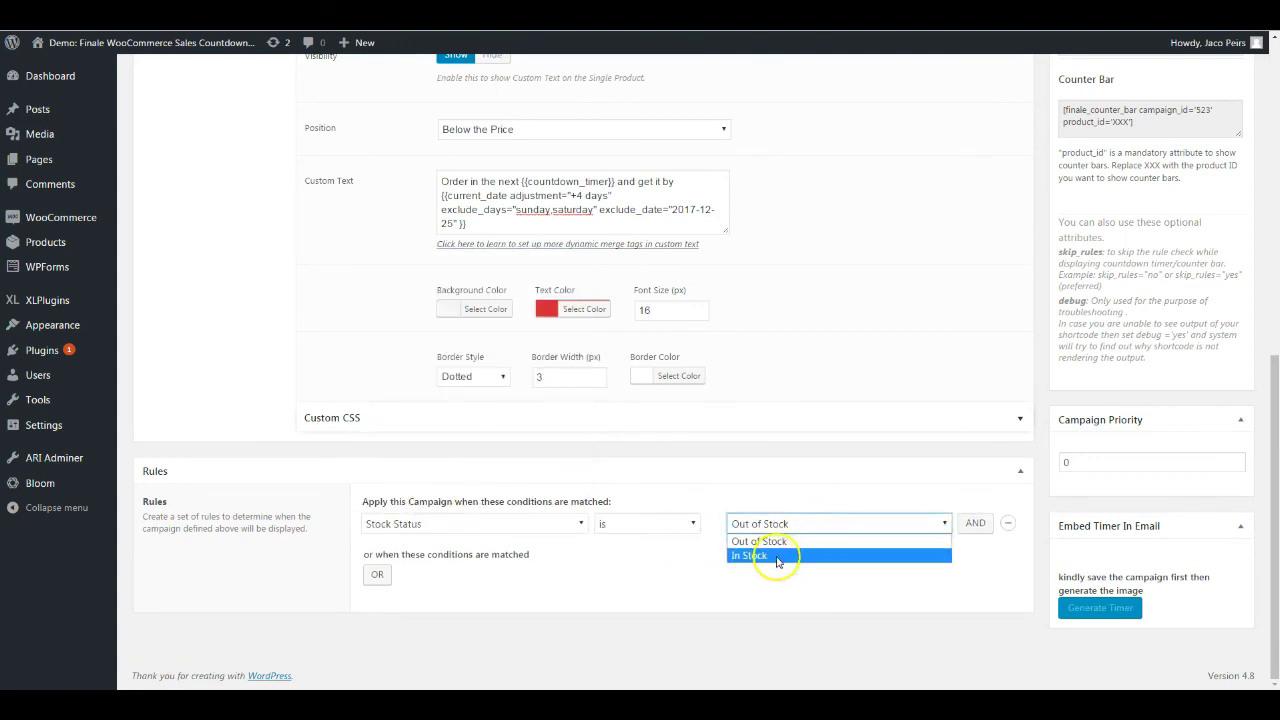
pyautogui.click(777, 558)
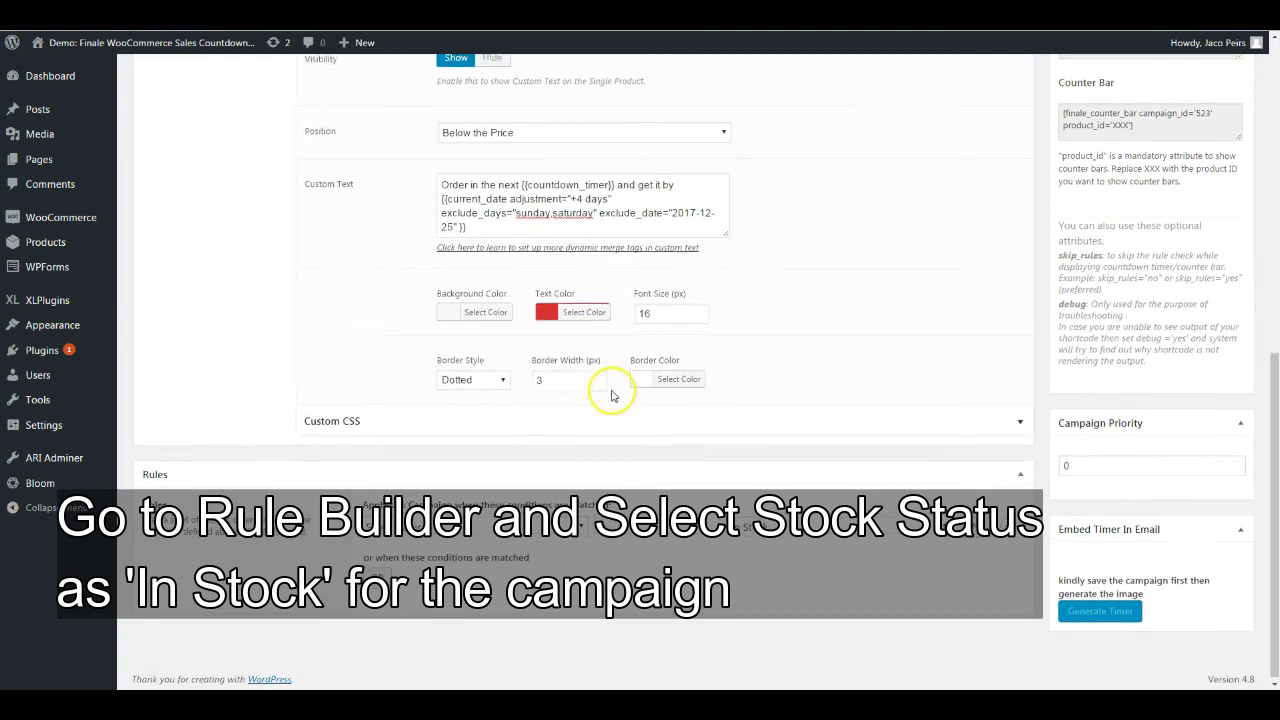
pyautogui.scroll(1, 613, 396)
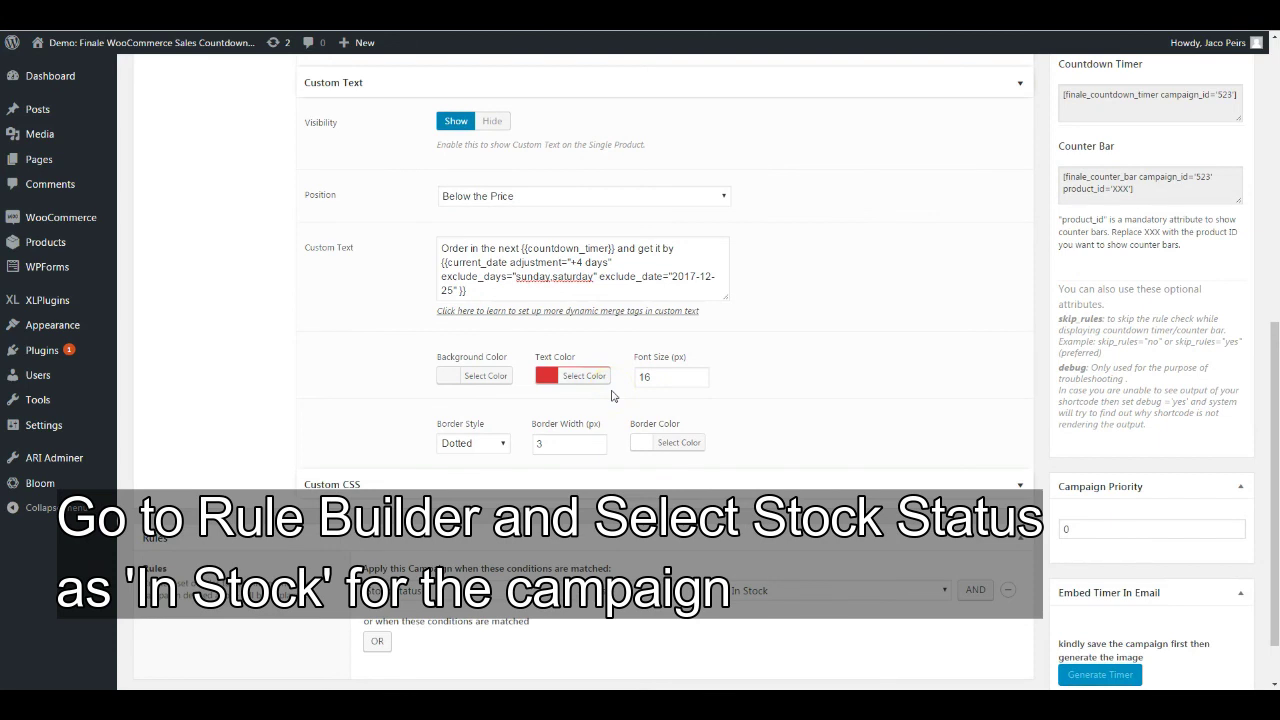
pyautogui.scroll(2, 613, 396)
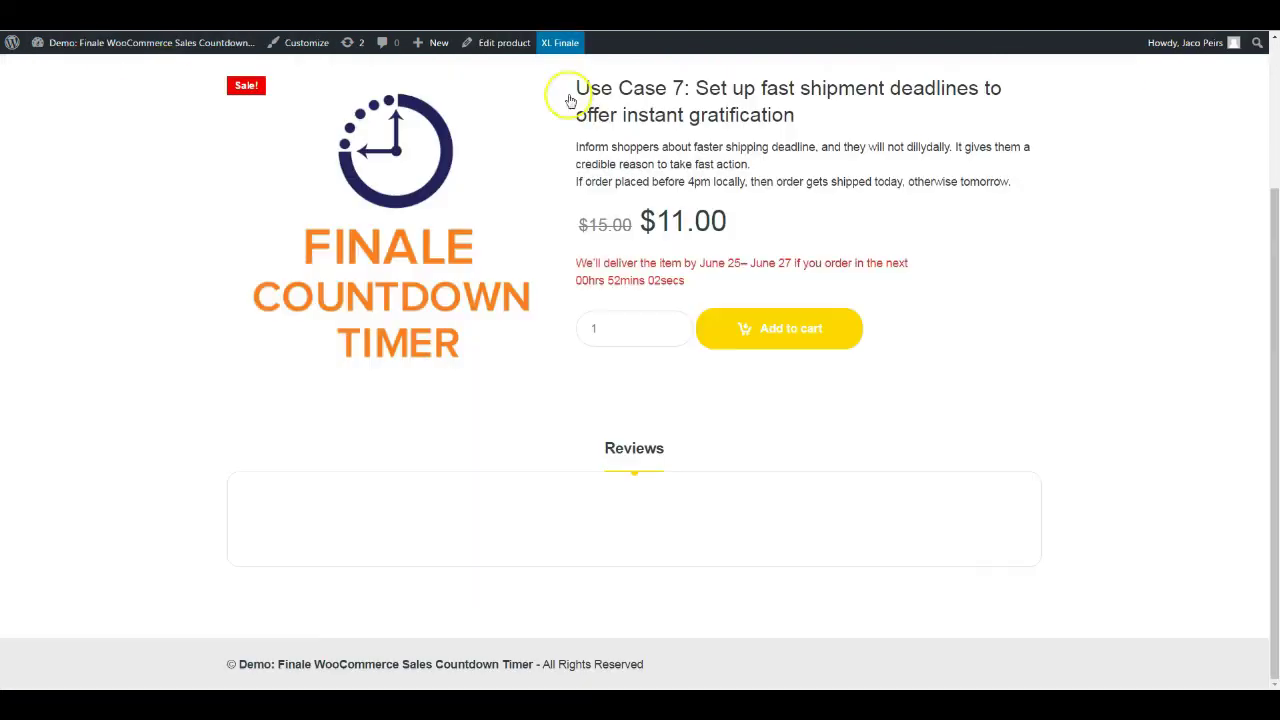
# - Highlight the June delivery date range in the red countdown message below the price
pyautogui.moveTo(741, 263); pyautogui.dragTo(778, 263)
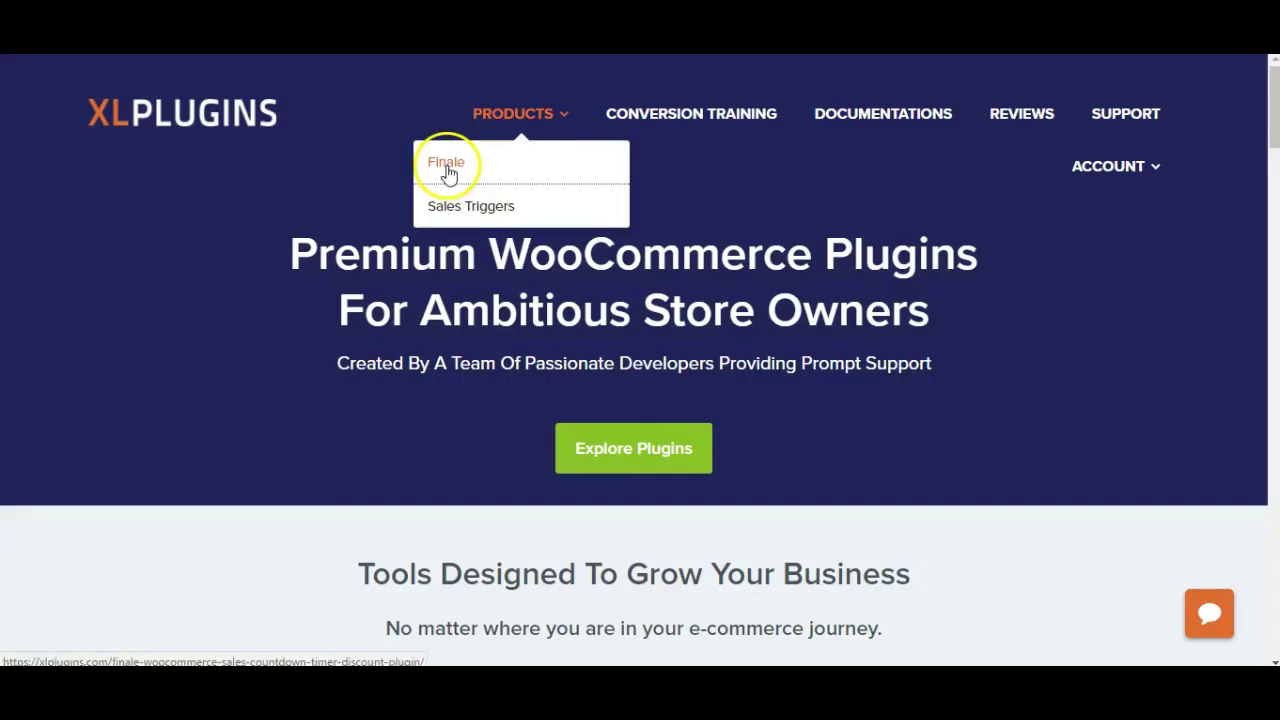
# - Go to the Finale plugin page on XLPlugins and scroll through features like 'Deal Of The Day' campaigns
pyautogui.click(443, 163)
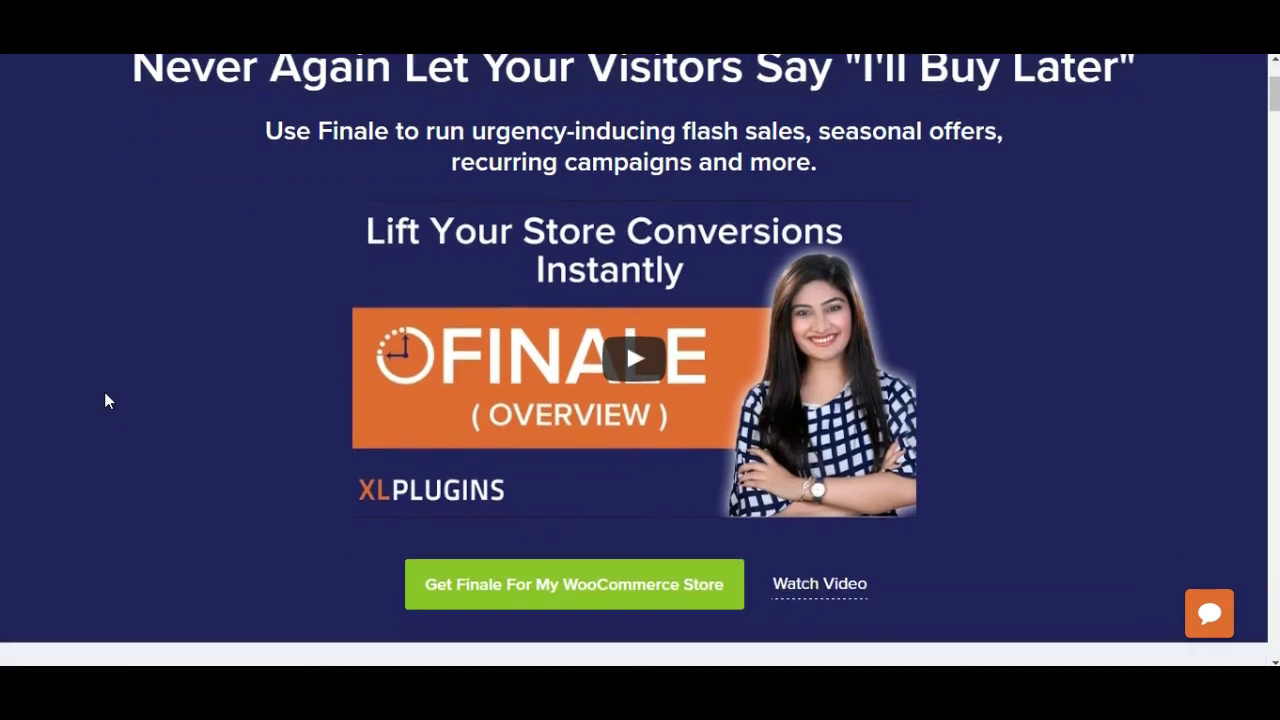
pyautogui.scroll(-4, 104, 392)
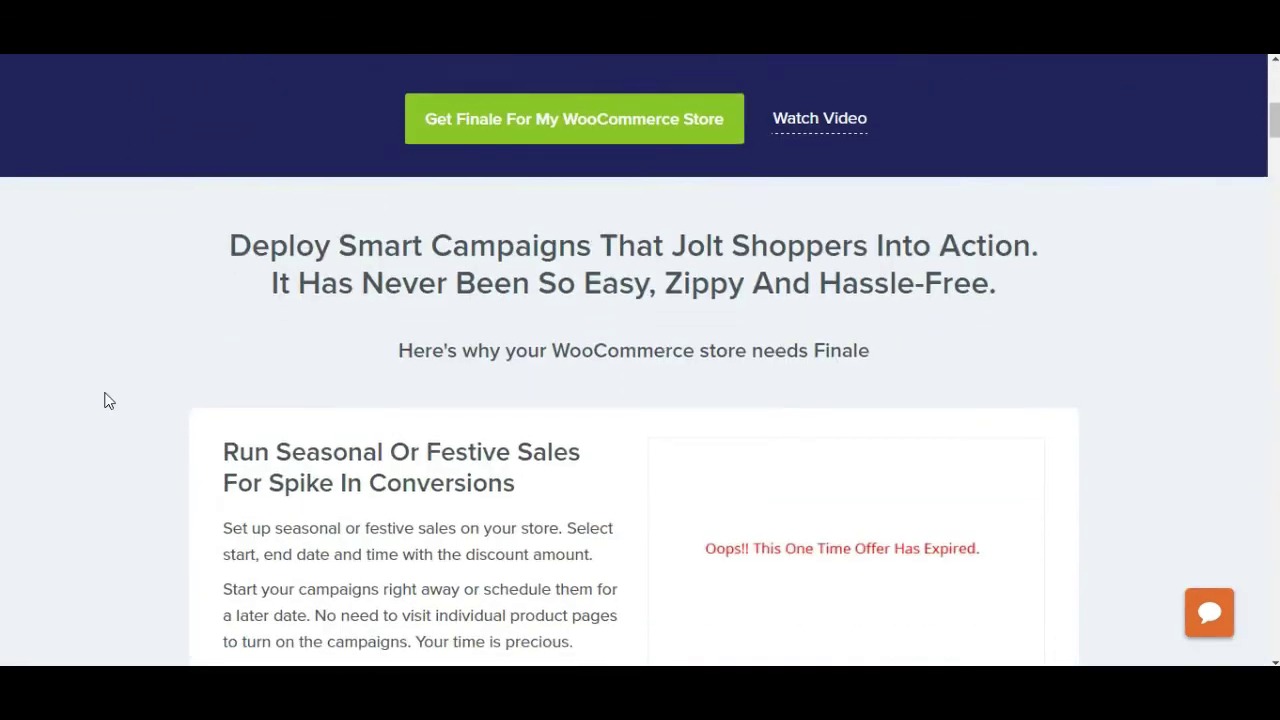
pyautogui.scroll(-5, 109, 401)
pyautogui.scroll(-3, 109, 401)
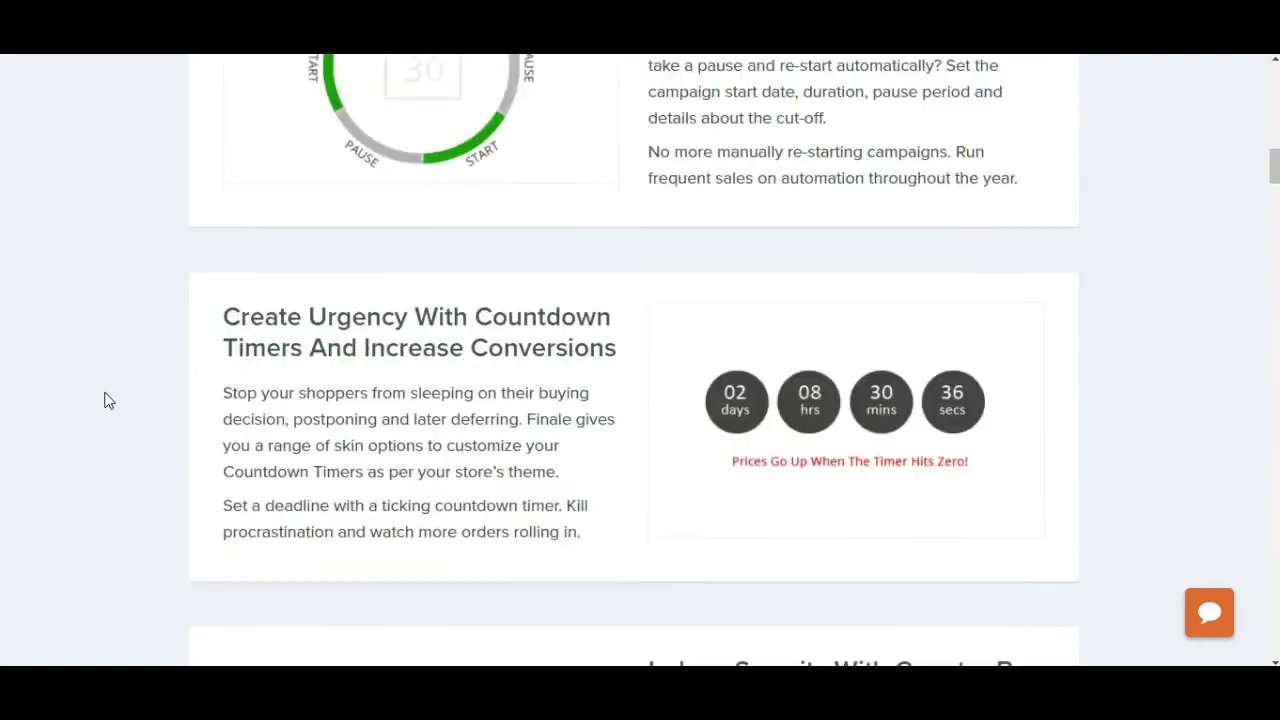
pyautogui.scroll(-4, 109, 401)
pyautogui.scroll(-6, 109, 401)
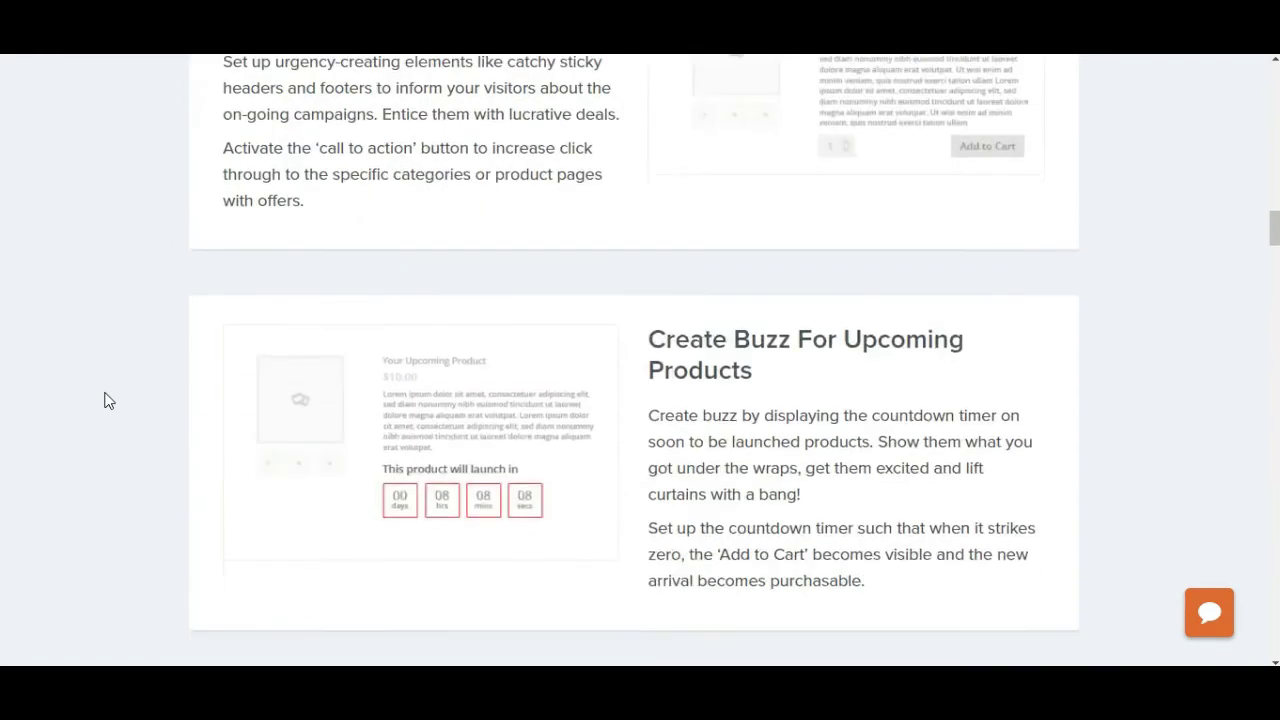
pyautogui.scroll(-3, 109, 401)
pyautogui.scroll(-4, 109, 401)
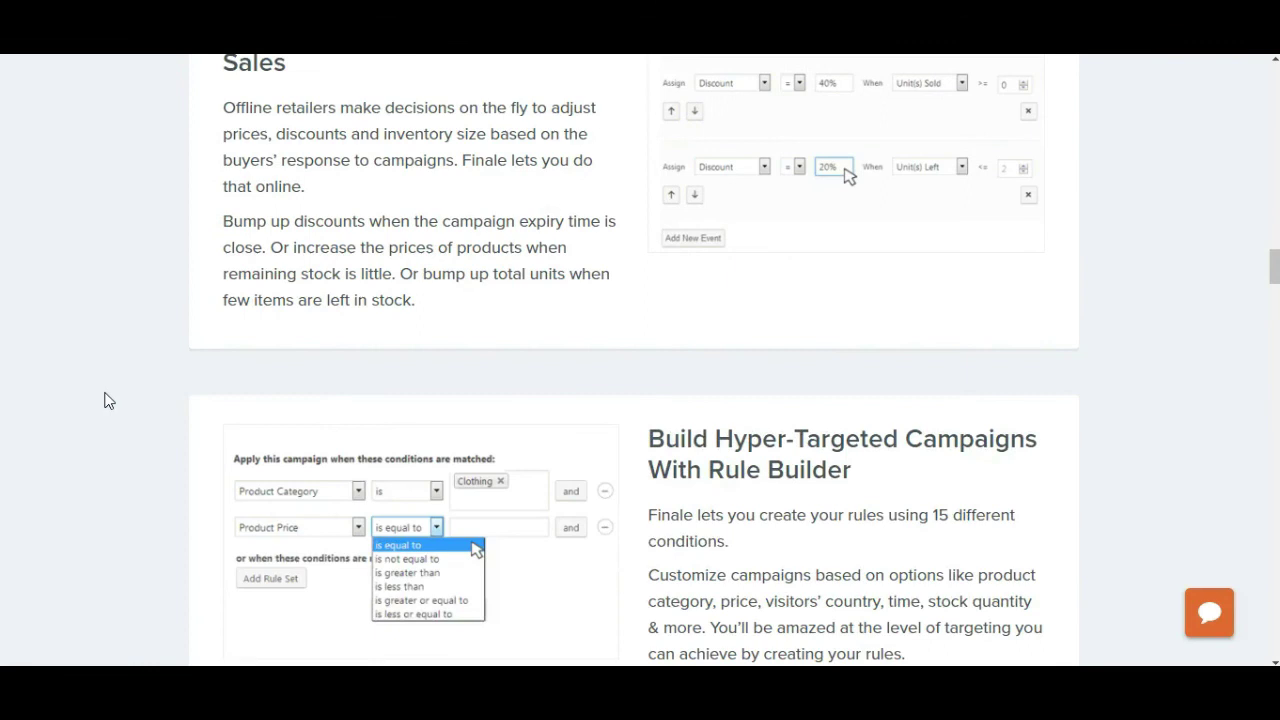
pyautogui.scroll(-3, 109, 401)
pyautogui.scroll(-5, 109, 401)
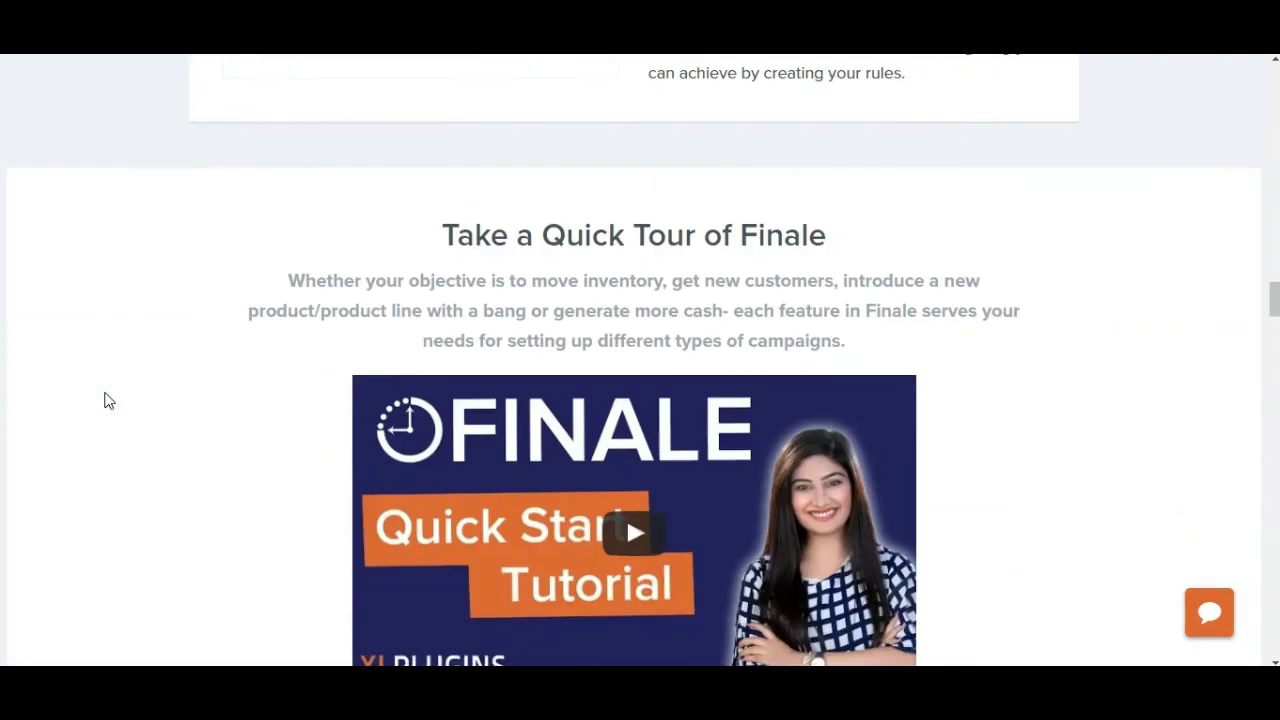
pyautogui.scroll(-6, 109, 401)
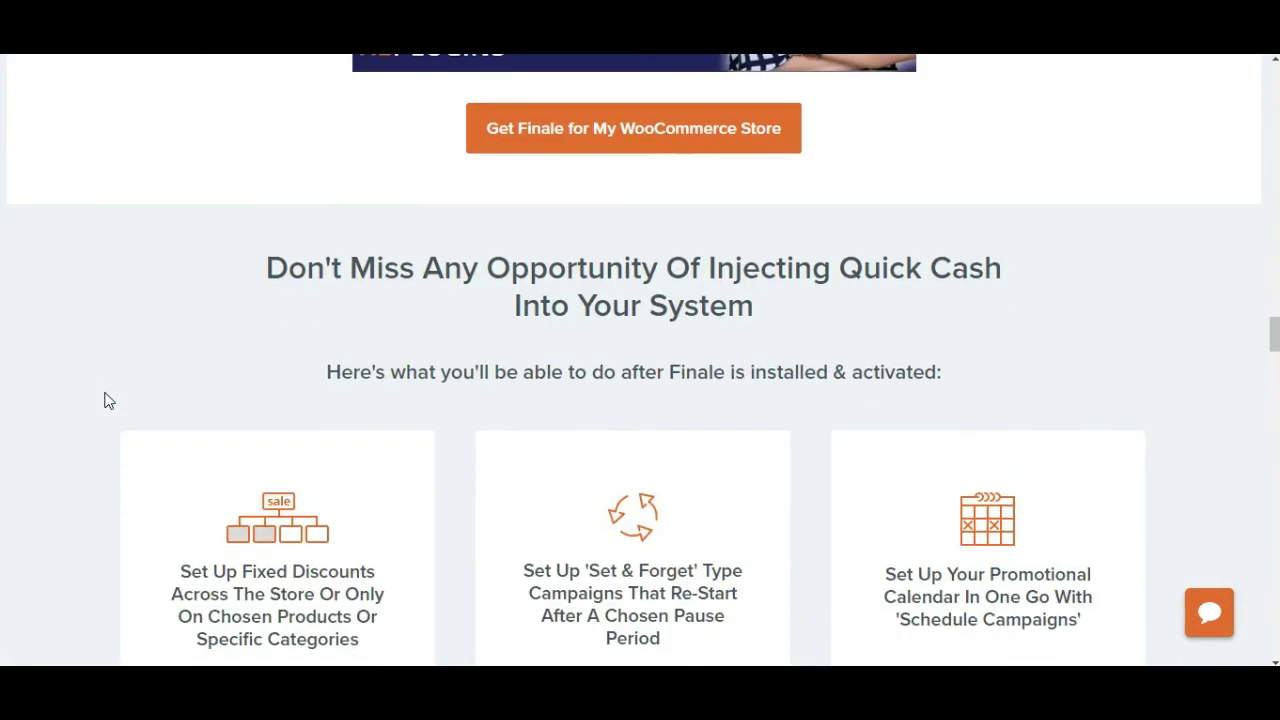
pyautogui.scroll(-1, 109, 401)
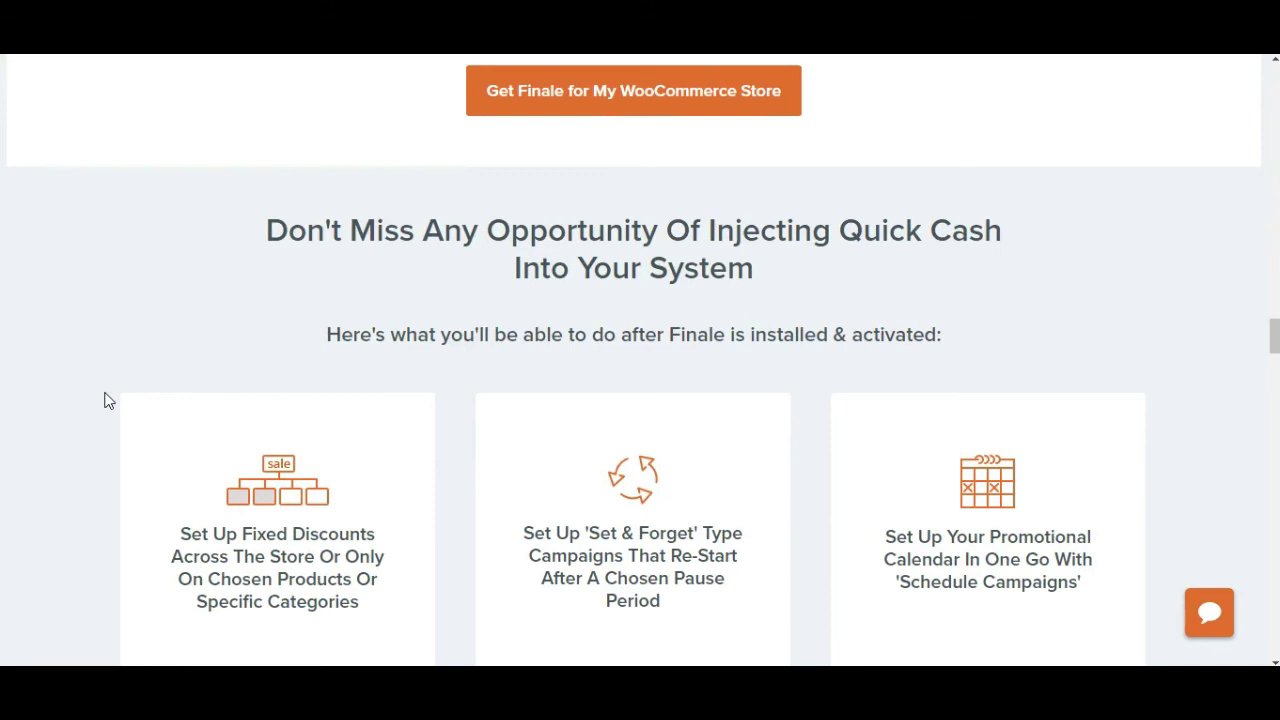
pyautogui.scroll(-2, 109, 401)
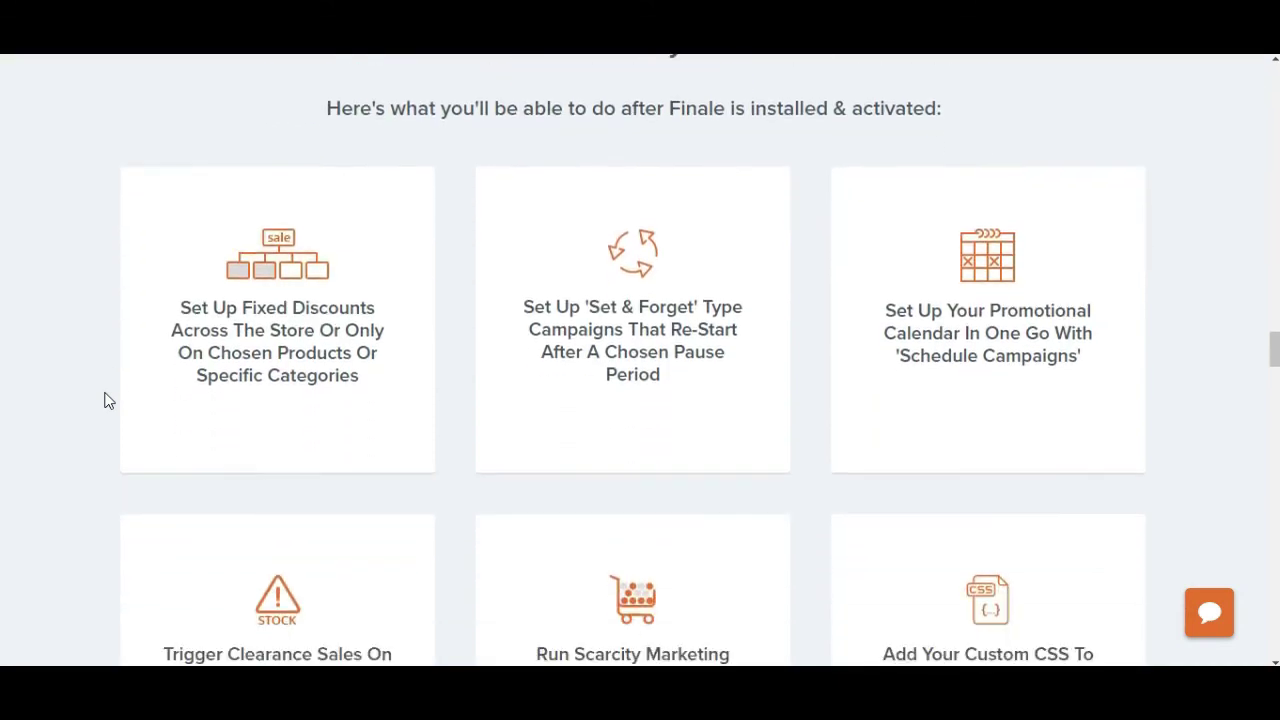
pyautogui.scroll(-9, 109, 401)
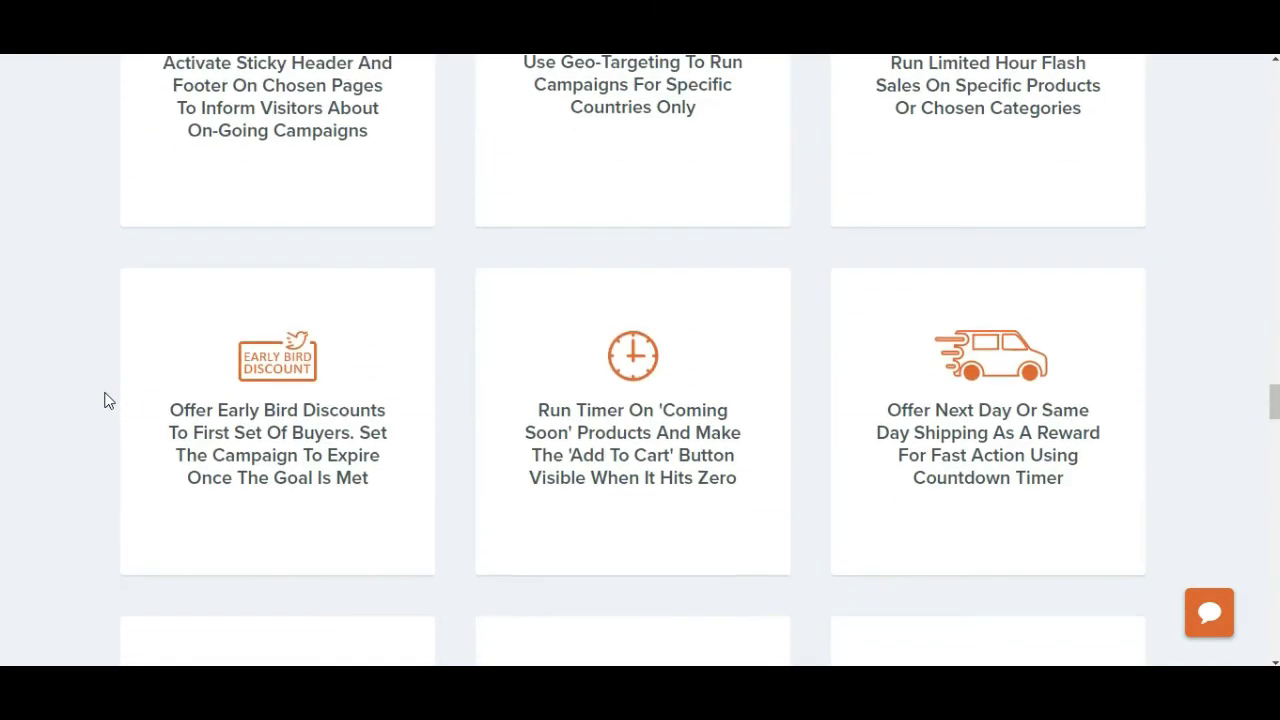
pyautogui.scroll(-6, 109, 401)
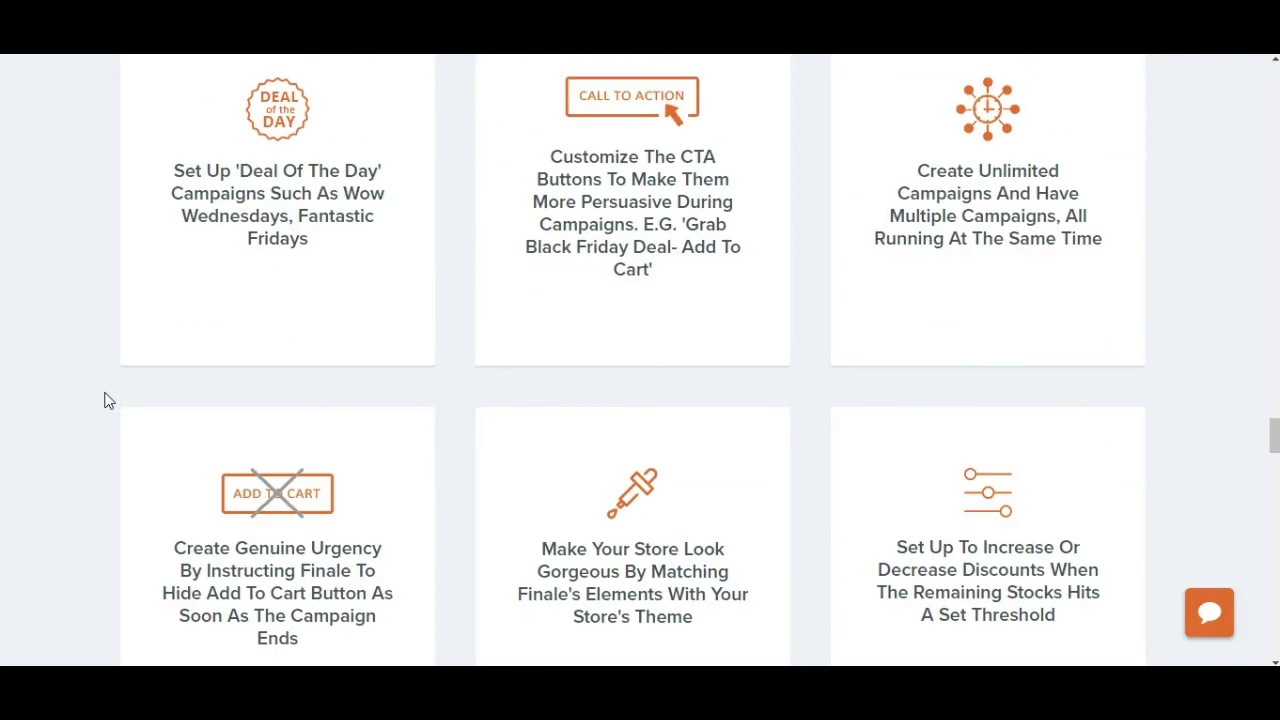